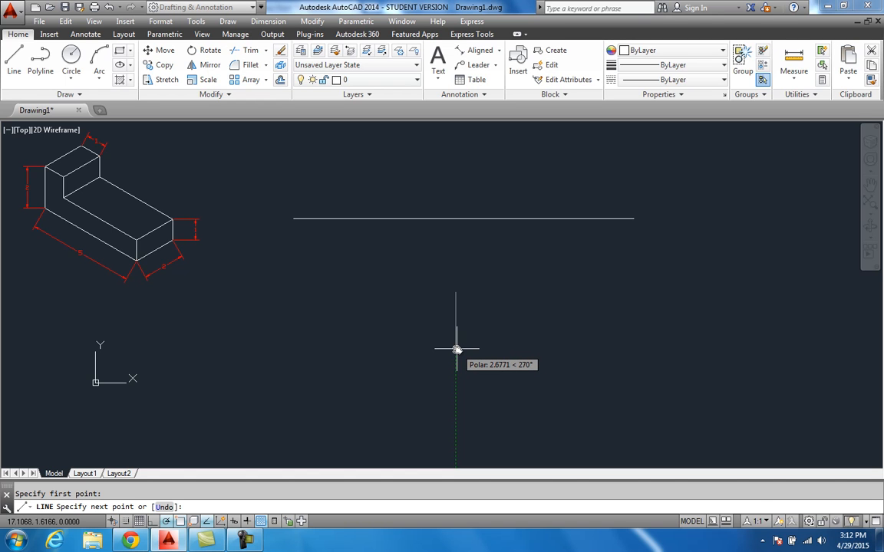
Step: Draw a 2-unit vertical line downward below the horizon line and continue it to the horizon's right endpoint
key("Return")
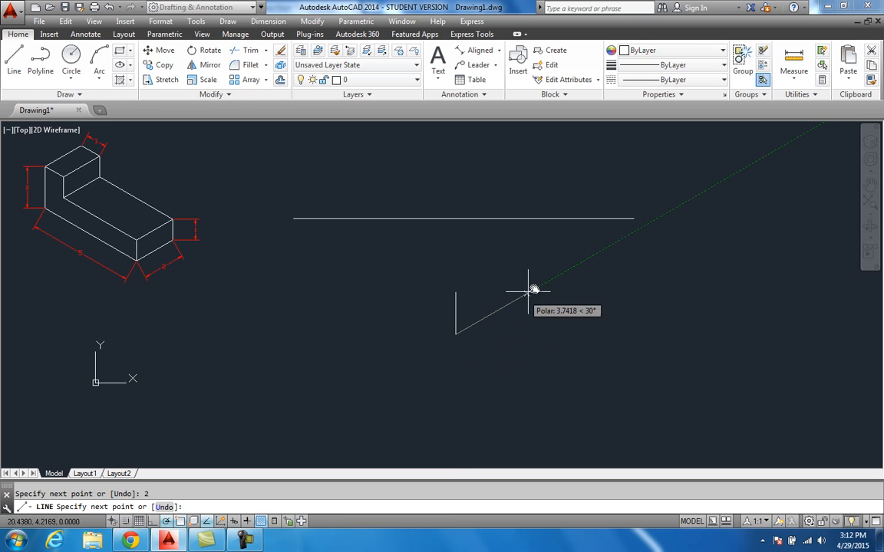
left_click(634, 221)
key("Return")
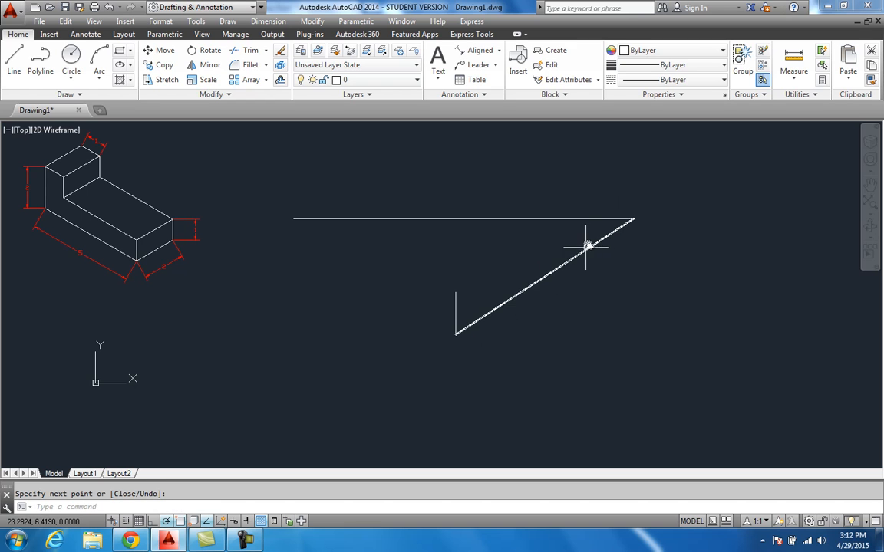
Step: Draw a line from the vertical edge's lower end to the left endpoint of the horizon line
key("Return")
left_click(456, 333)
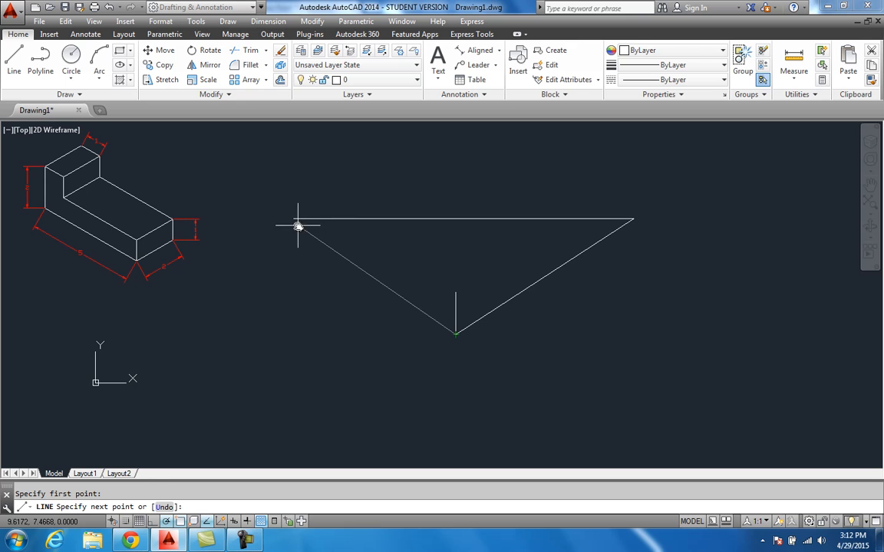
left_click(294, 219)
key("Return")
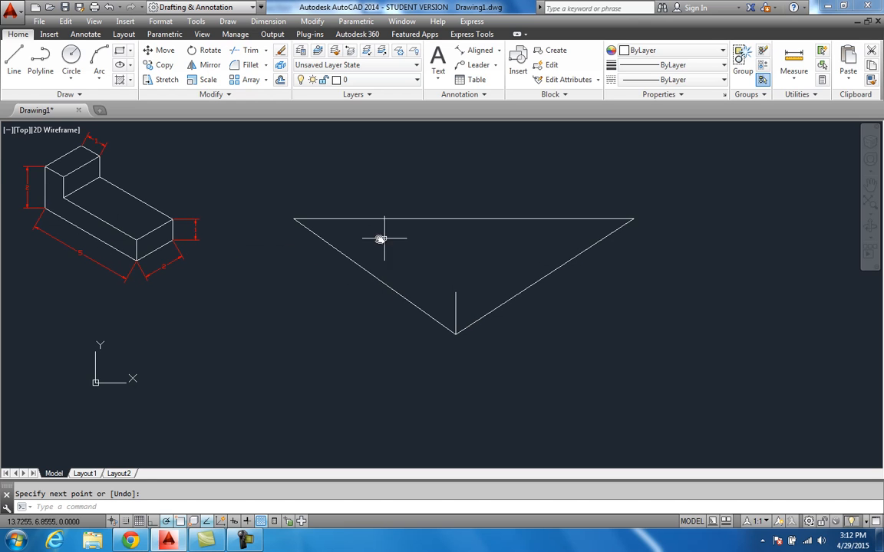
left_click(20, 61)
left_click(457, 293)
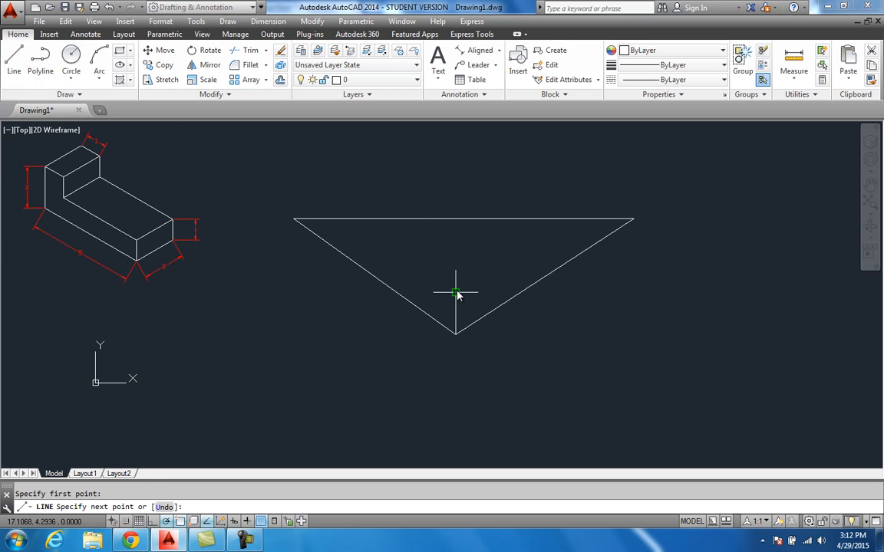
key("Escape")
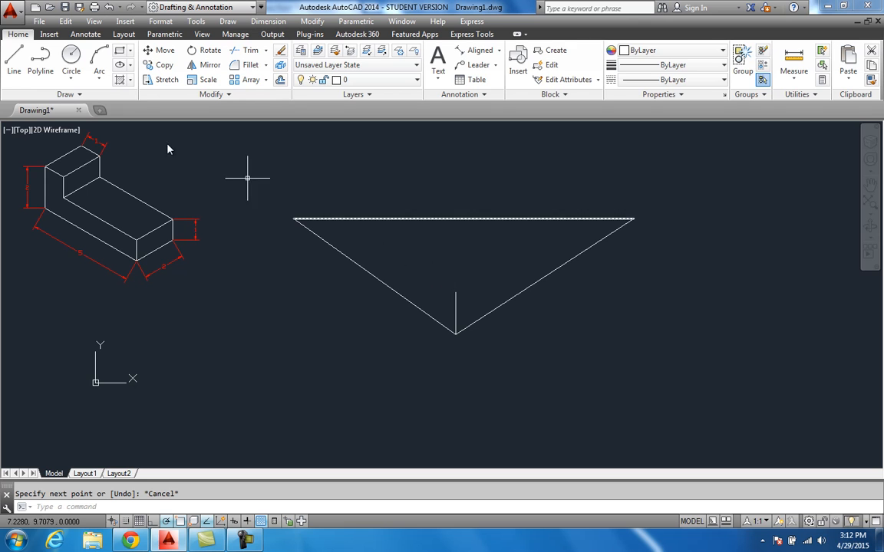
Step: Draw a line from the vertical edge's upper end to the left endpoint of the horizon line
left_click(14, 61)
left_click(457, 293)
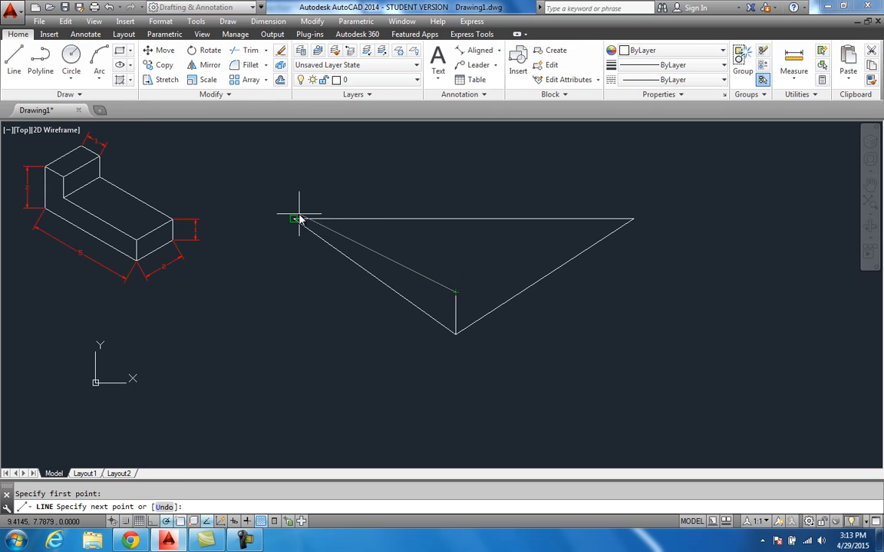
left_click(294, 220)
key("Escape")
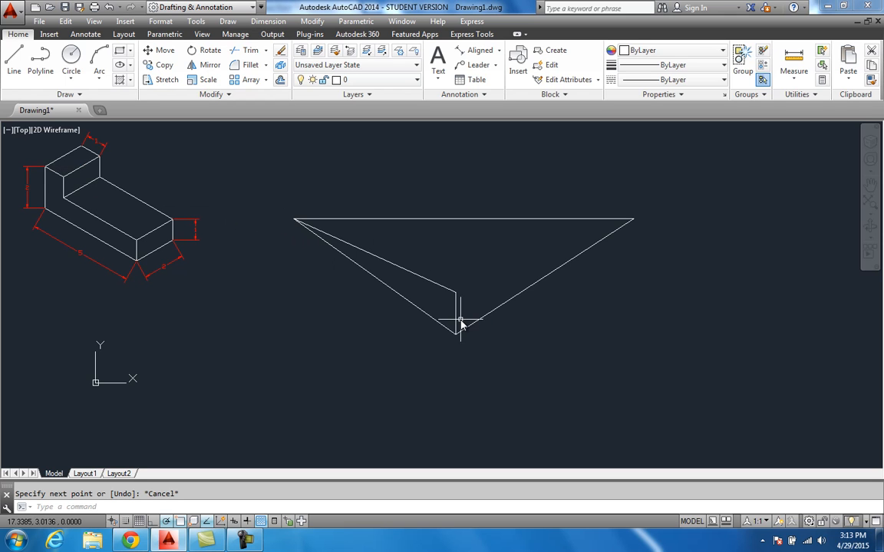
Step: Draw a line 1 unit up from the vertical edge's lower end and continue it to the horizon's right endpoint
left_click(14, 60)
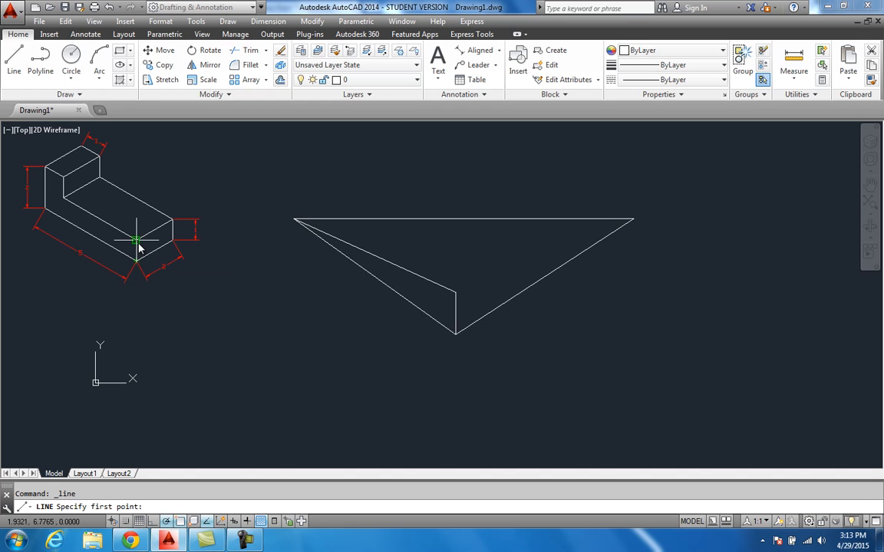
left_click(457, 335)
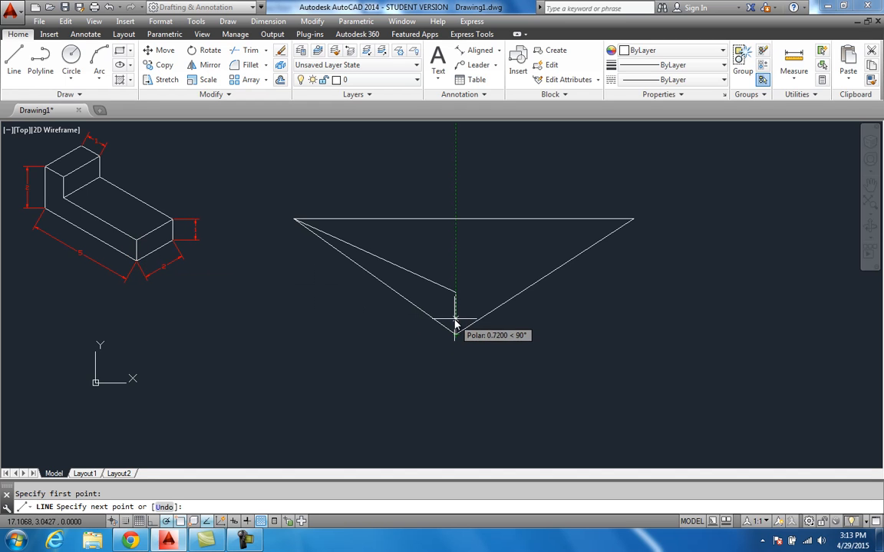
type("1")
key("Return")
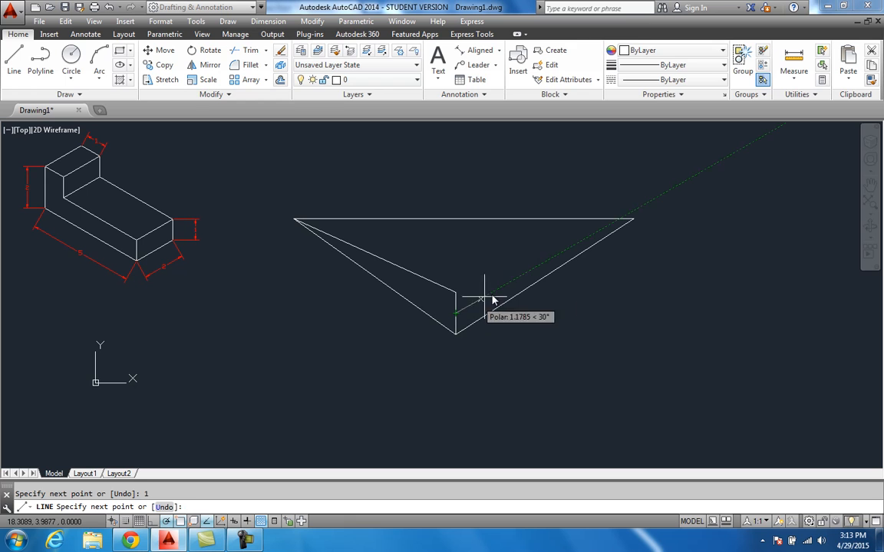
left_click(632, 222)
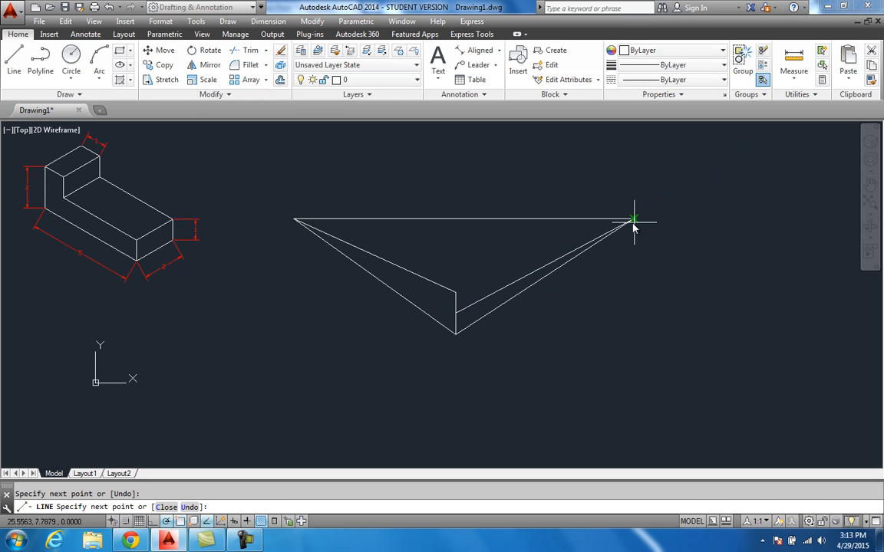
key("Return")
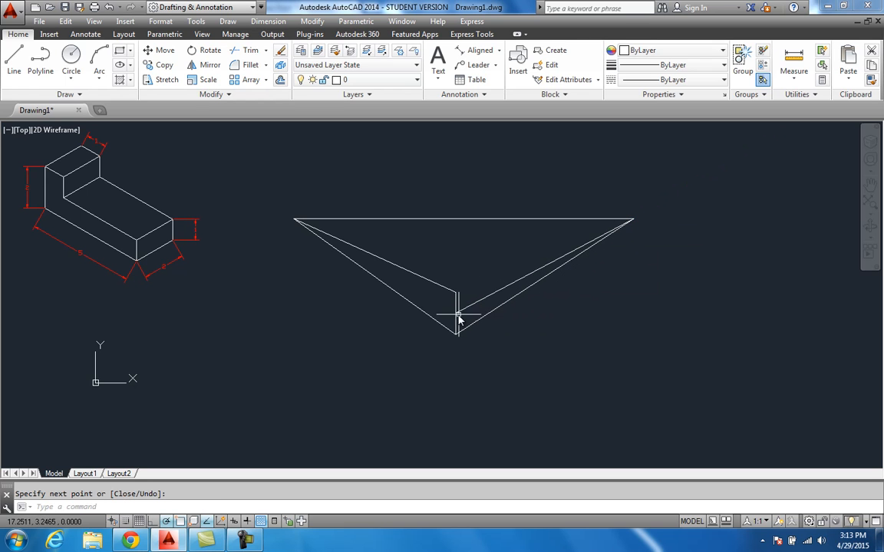
Step: Draw a line from the 1-unit point on the vertical edge to the left endpoint of the horizon line
key("Return")
left_click(457, 315)
left_click(293, 220)
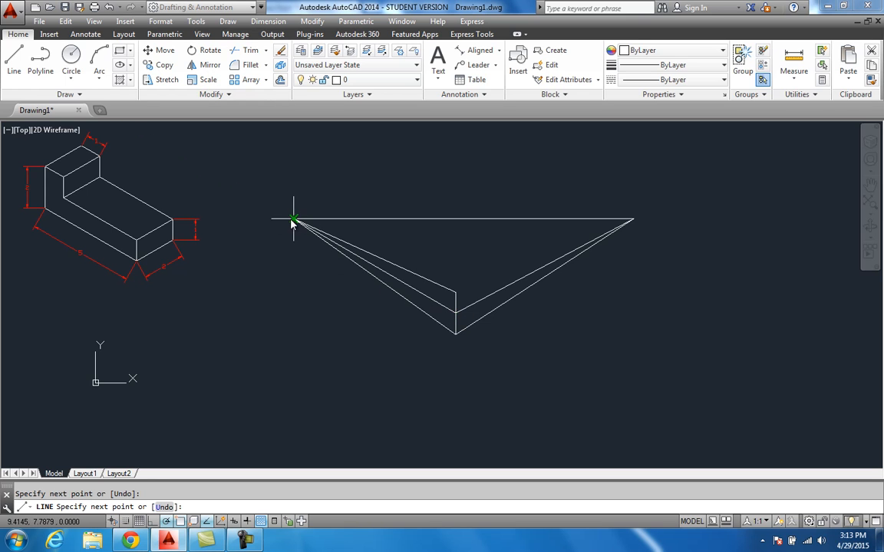
key("Return")
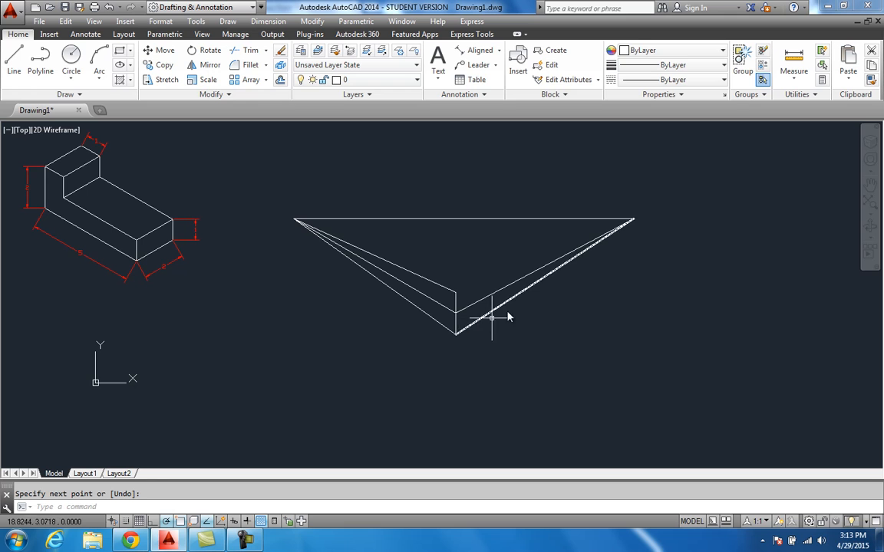
left_click(454, 309)
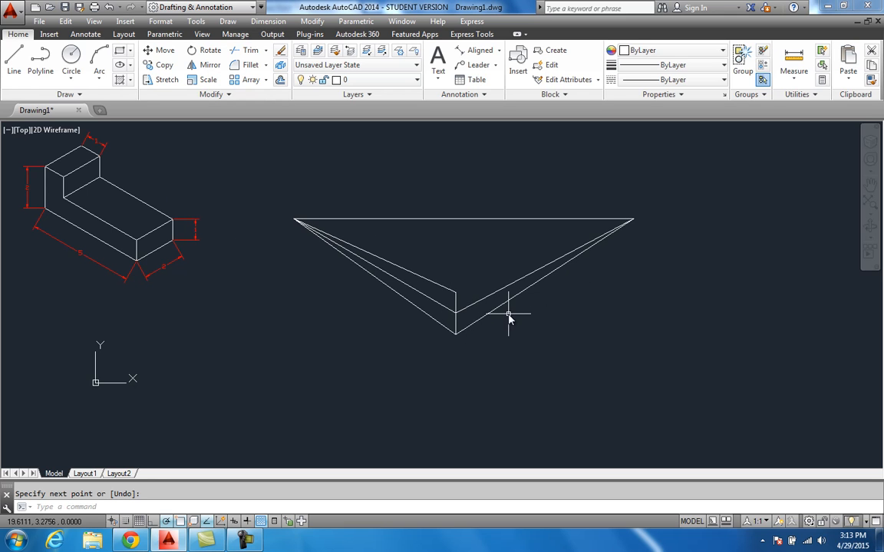
Step: Draw a line from a point on the lower right receding edge, using the Nearest snap, to the horizon's left endpoint
left_click(21, 70)
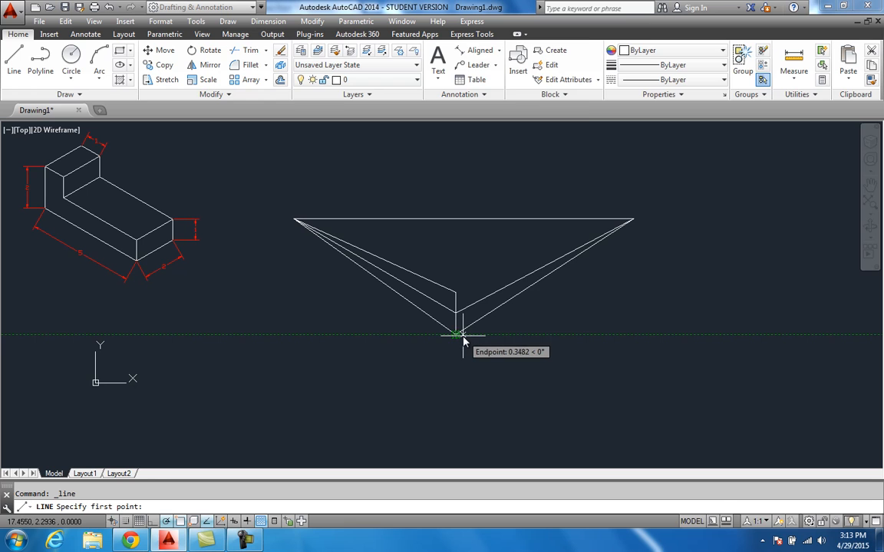
right_click(419, 304, "shift")
left_click(494, 294)
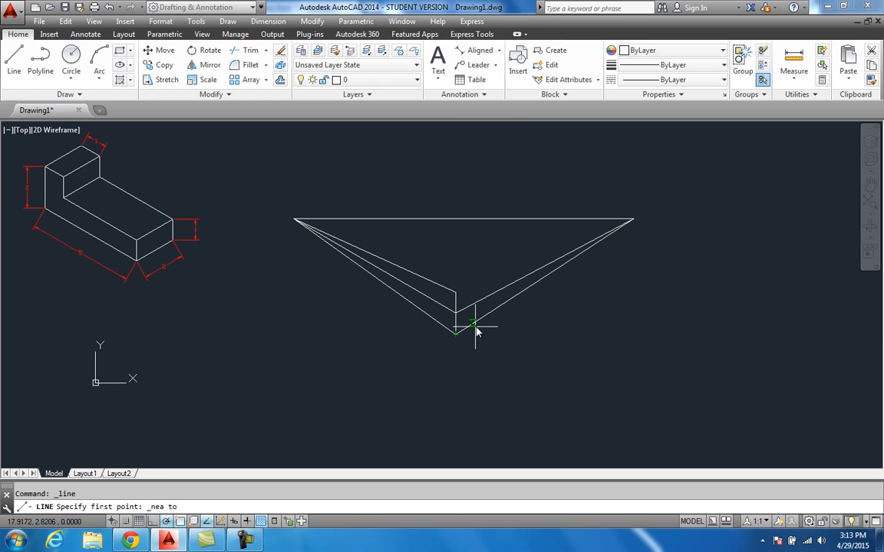
left_click(495, 309)
left_click(294, 220)
key("Escape")
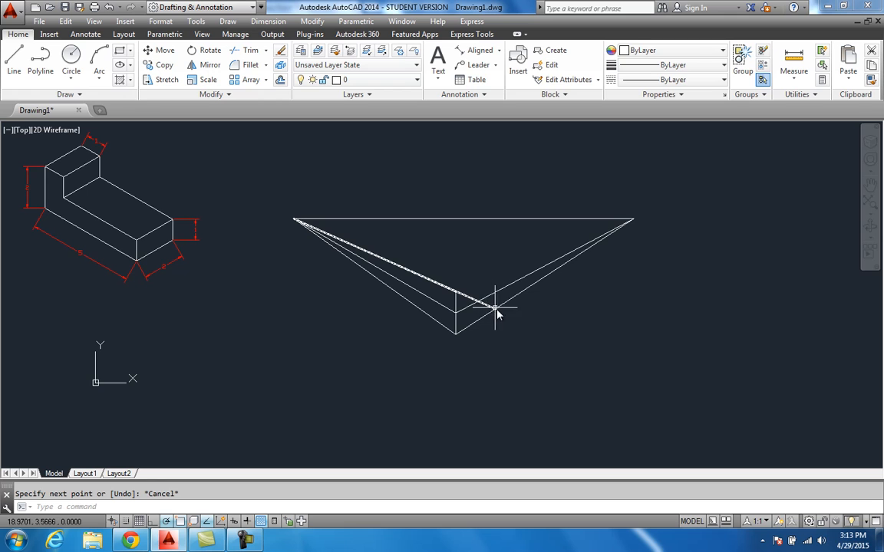
Step: Draw a vertical line from that point on the lower right receding edge up to the upper right receding edge
left_click(14, 62)
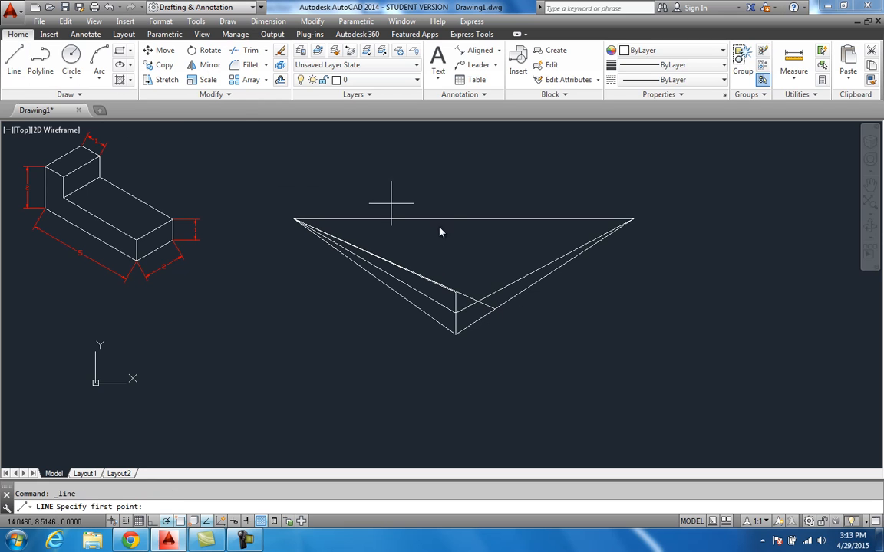
left_click(496, 310)
left_click(495, 286)
key("Escape")
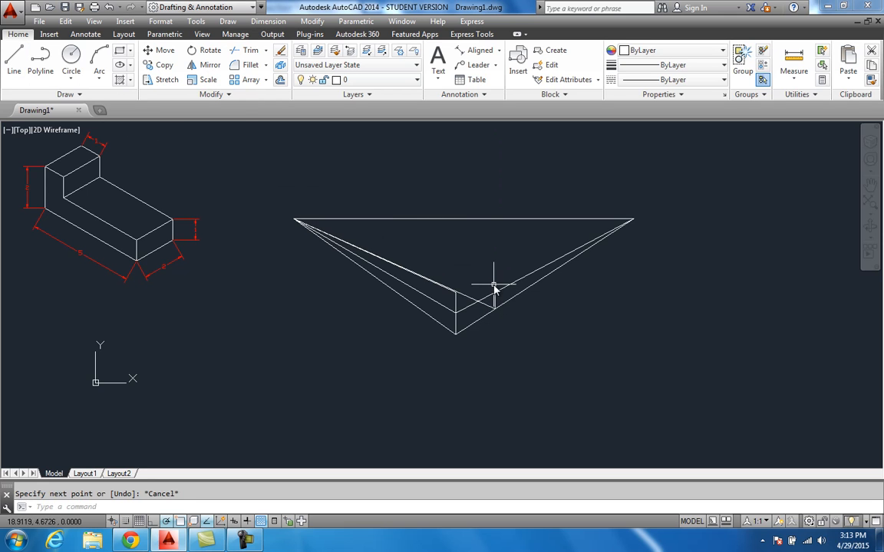
Step: Draw a line from the short right vertical's upper end to the left endpoint of the horizon line
key("Return")
left_click(494, 290)
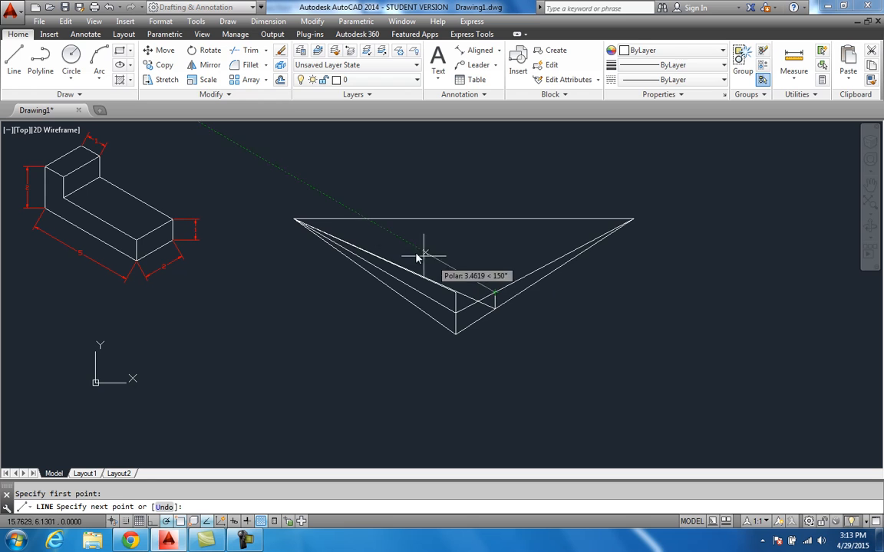
left_click(295, 222)
key("Escape")
Step: Erase the construction line running from the short right vertical's lower end to the left vanishing point
scroll(488, 307, "up", 2)
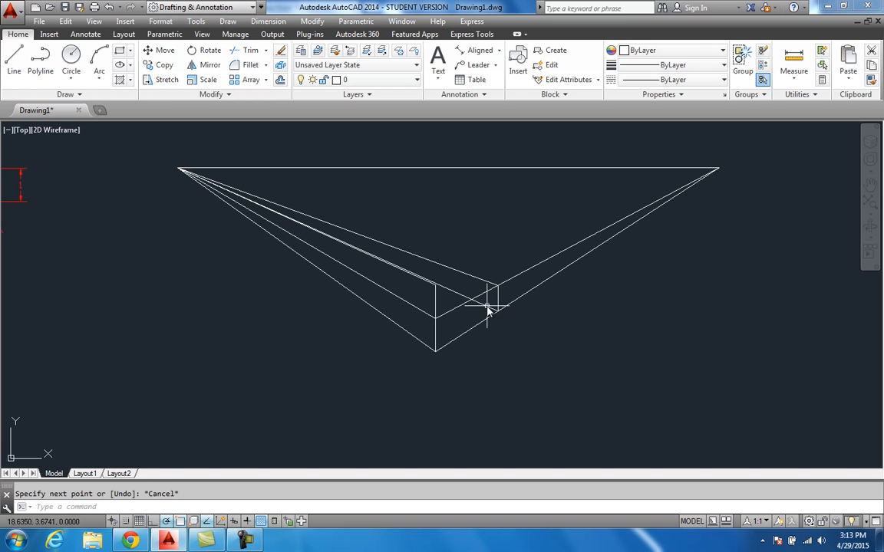
left_click(463, 295)
key("Delete")
scroll(492, 296, "down", 2)
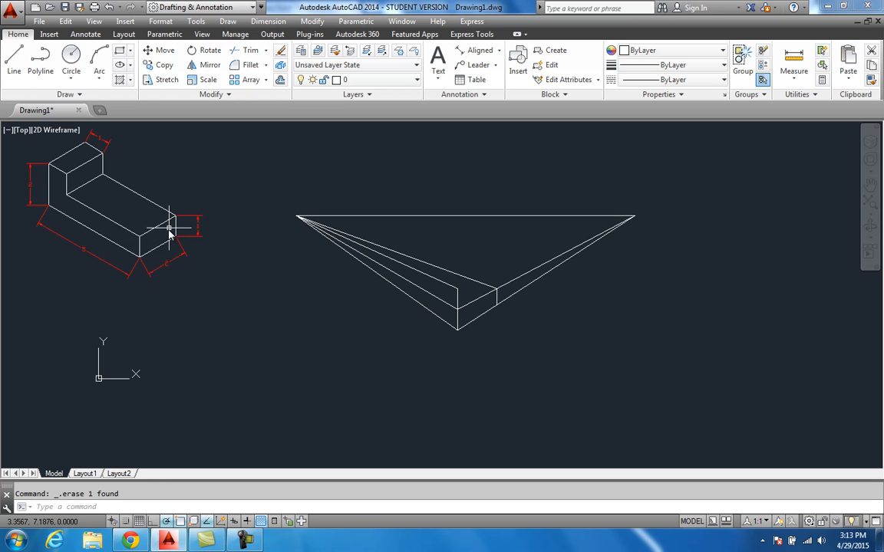
Step: Draw a 5-unit line from the lower front corner along the lower left edge, then vertically up to the top receding line
left_click(14, 60)
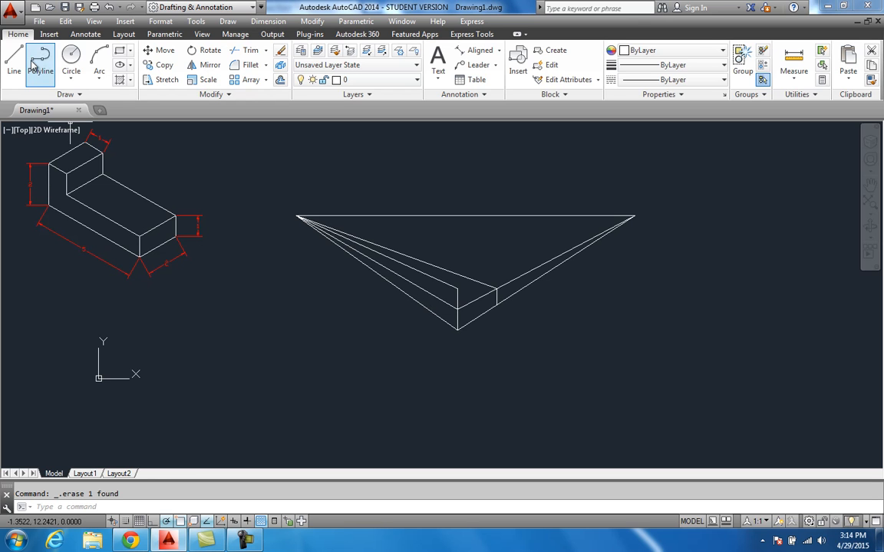
left_click(456, 330)
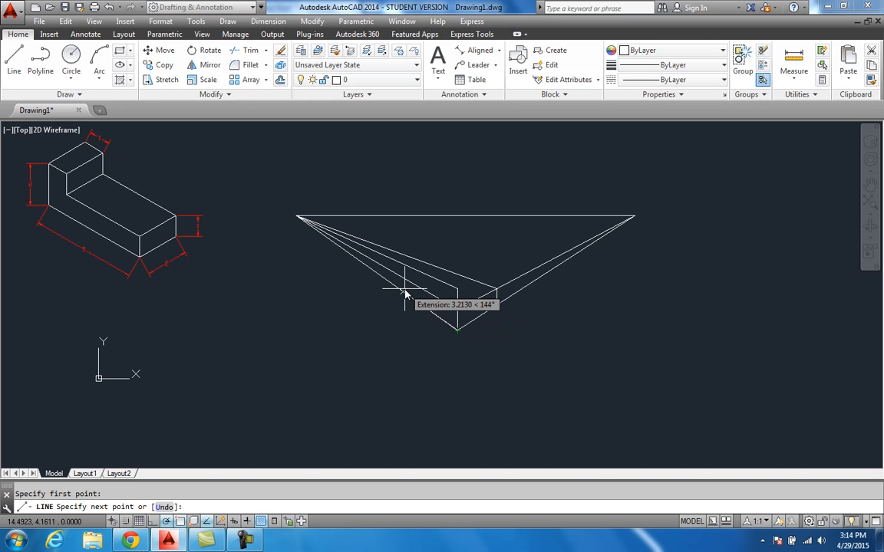
key("Return")
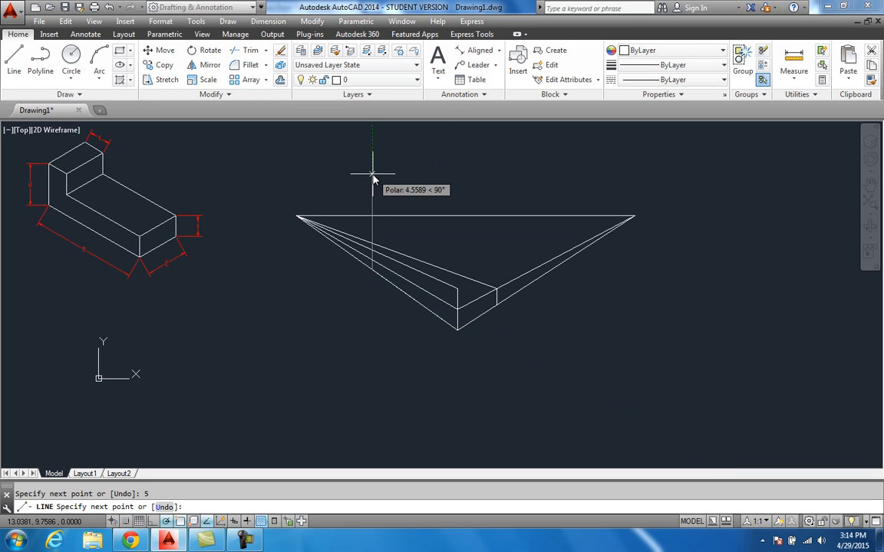
scroll(375, 256, "up", 4)
scroll(374, 259, "down", 2)
scroll(376, 258, "down", 2)
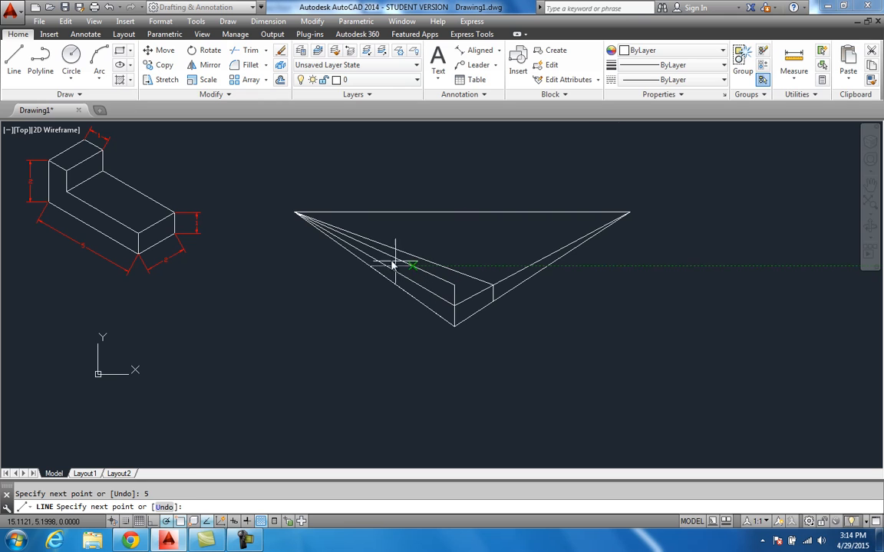
left_click(369, 247)
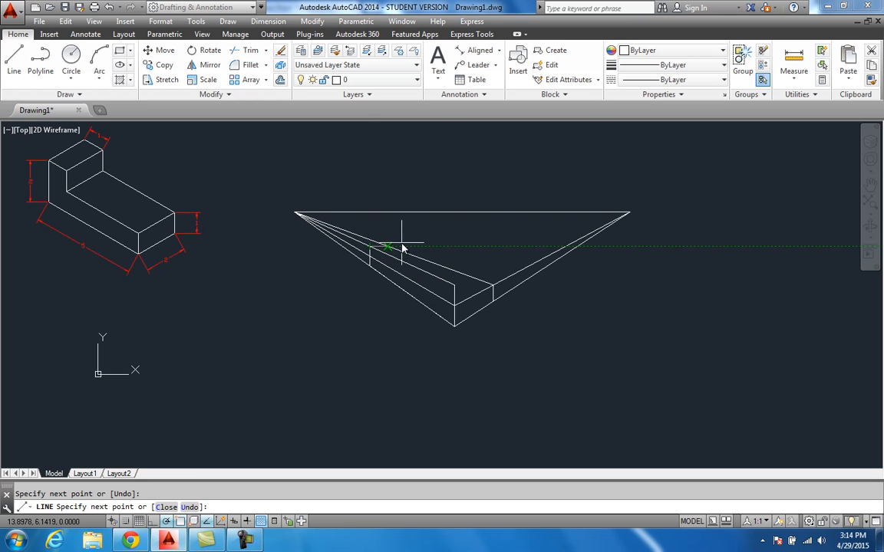
key("Escape")
Step: Draw a 4-unit line from the lower front corner along the lower left edge, then vertically up to the top receding line
scroll(393, 338, "up", 2)
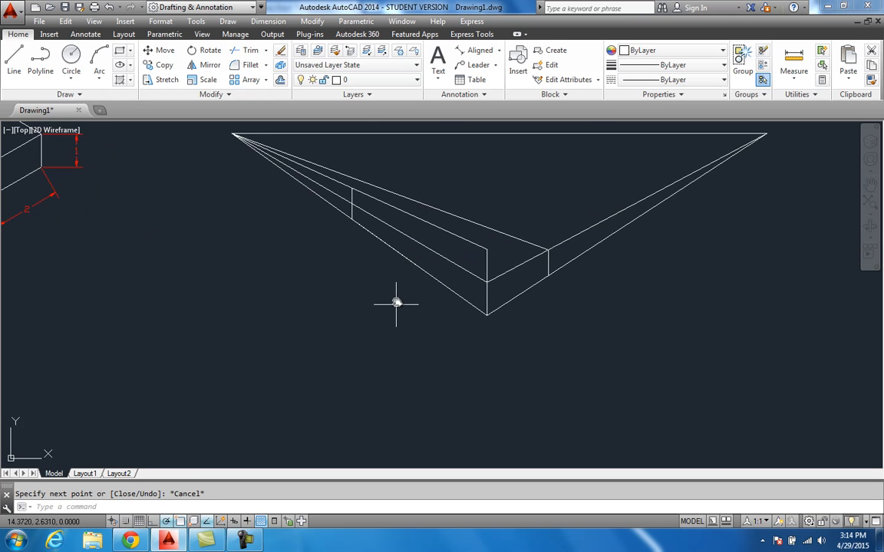
scroll(361, 282, "down", 2)
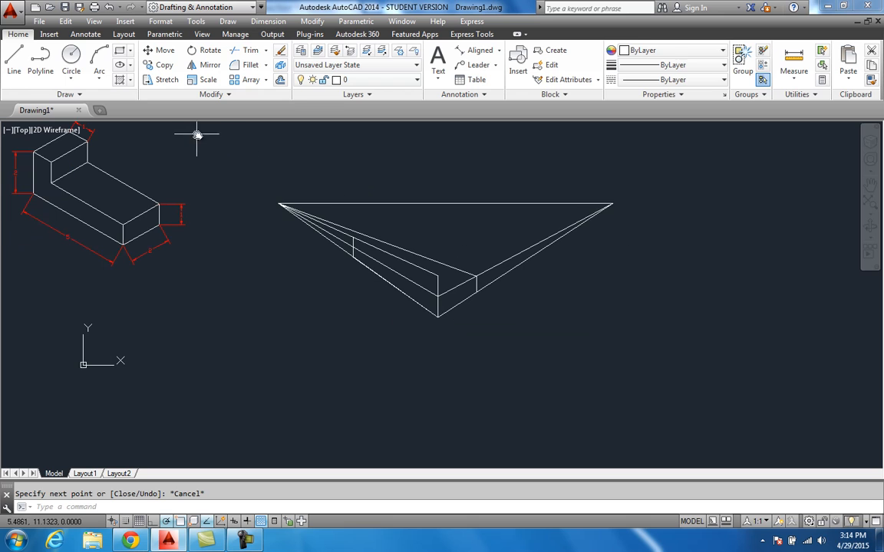
left_click(8, 46)
left_click(437, 317)
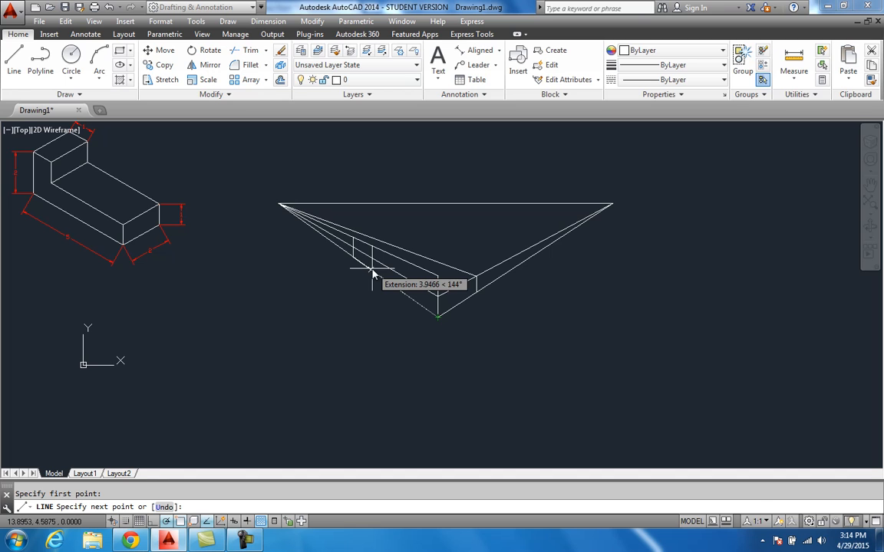
type("4")
key("Return")
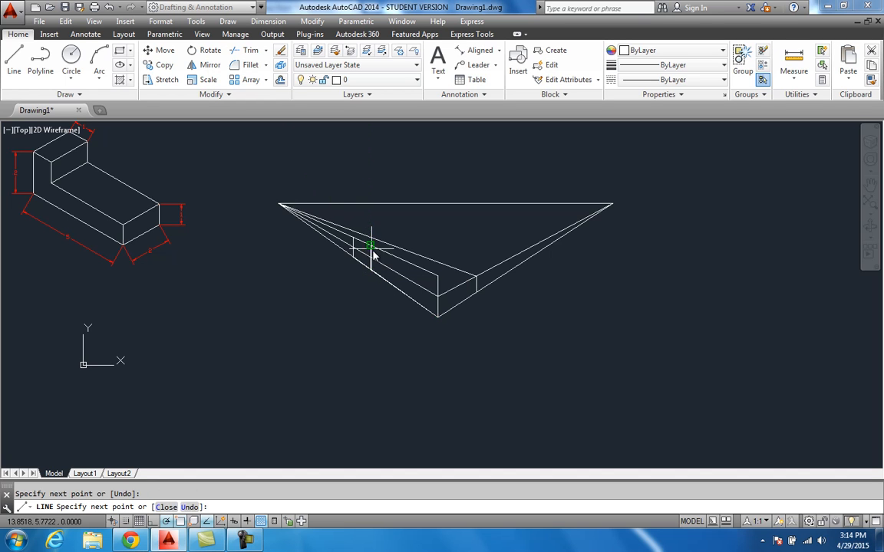
key("Escape")
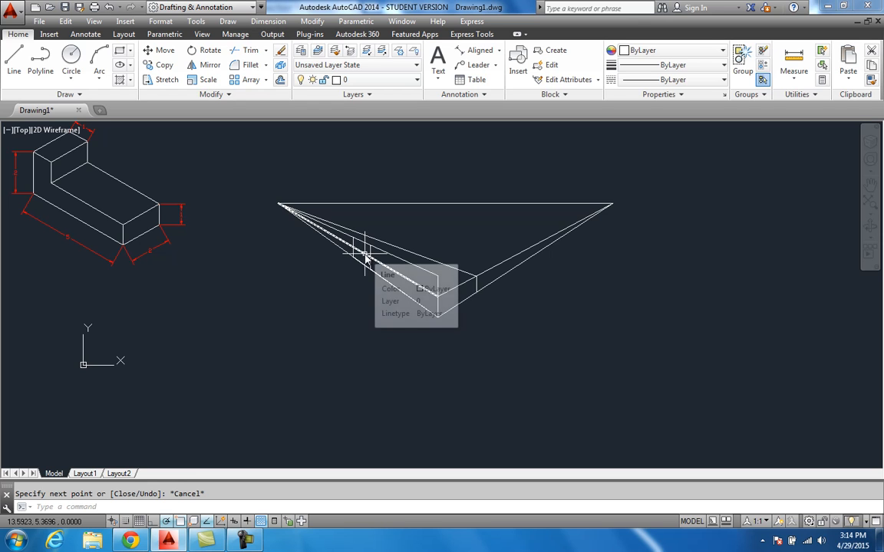
Step: Trim the three receding lines of the left face between the left vanishing point and the outer left vertical
left_click(247, 50)
left_click(468, 349)
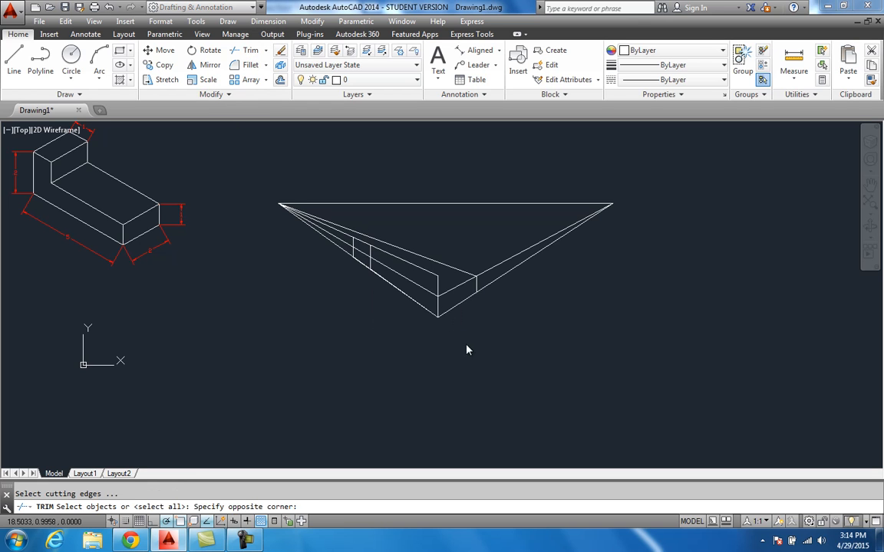
left_click(342, 222)
key("Return")
left_click(344, 266)
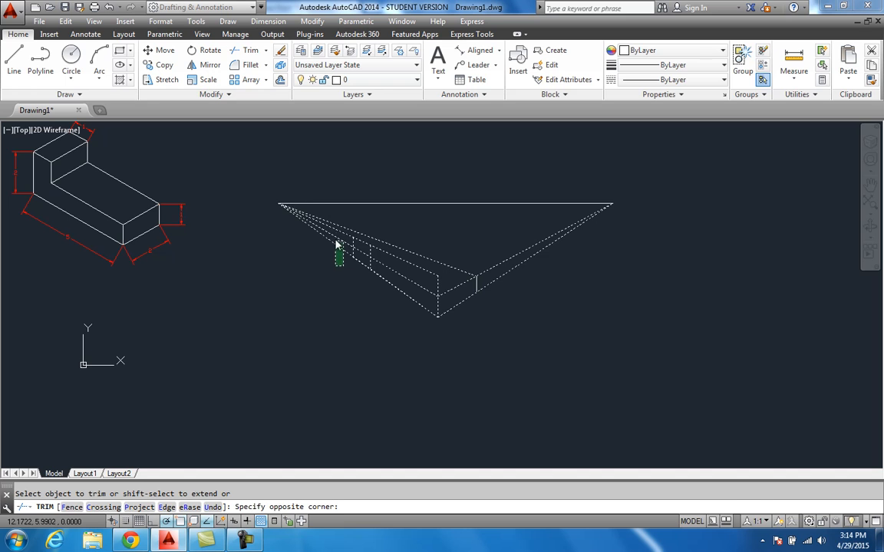
left_click(336, 229)
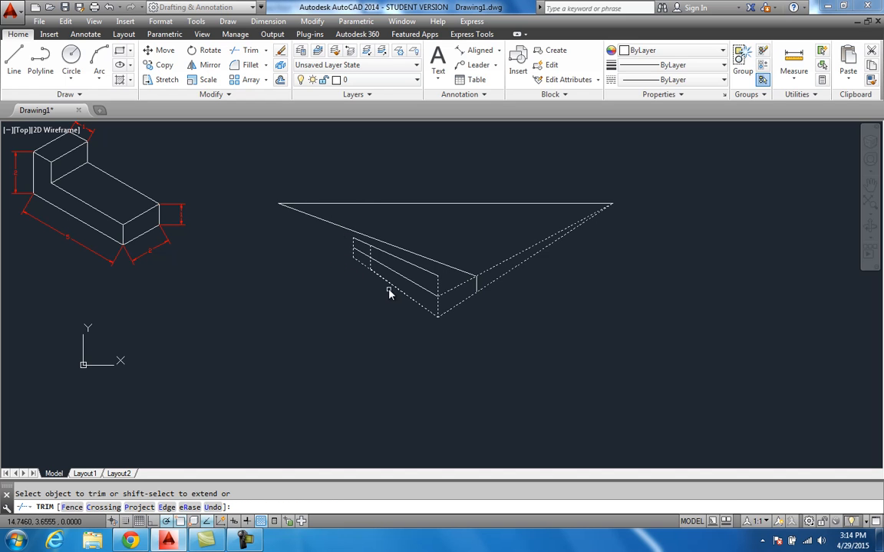
Step: Trim the middle receding edge between the outer and inner left verticals
scroll(389, 291, "up", 2)
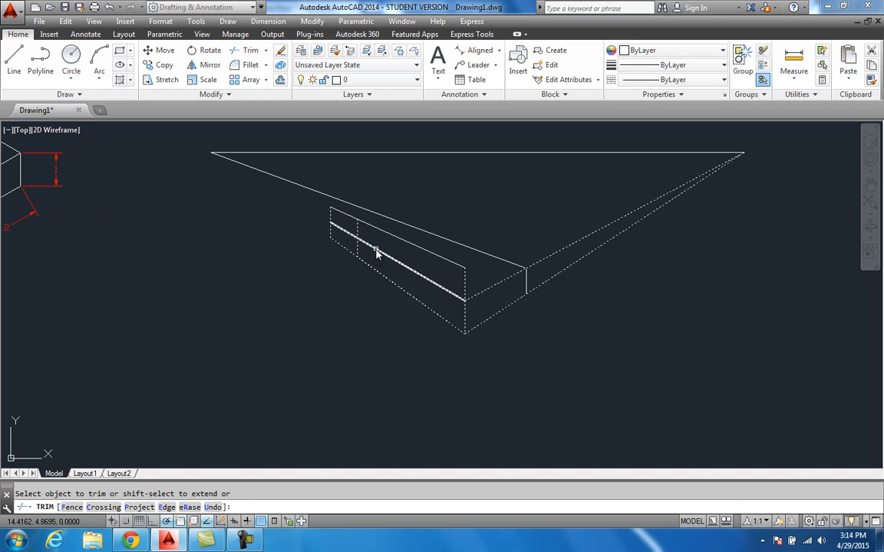
left_click(348, 233)
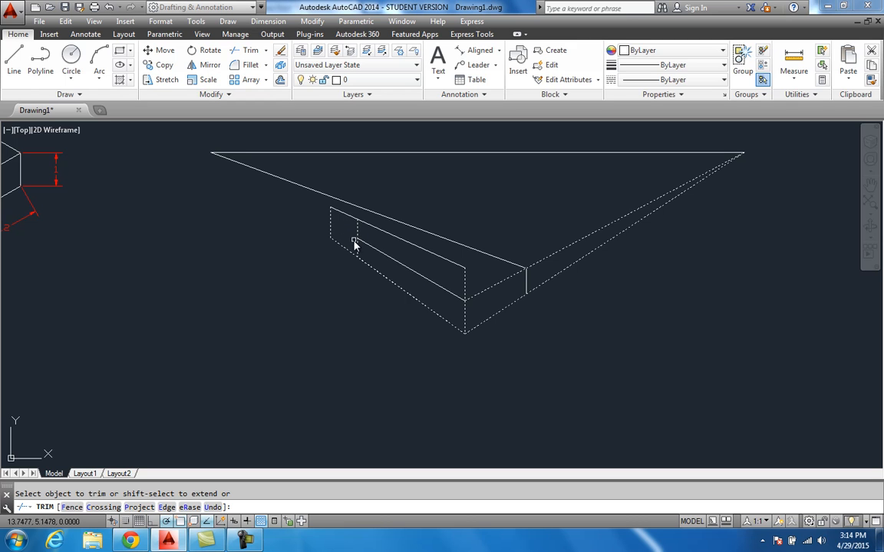
key("Escape")
middle_click_drag(389, 313, 375, 322)
Step: Draw lines from the right vanishing point to the upper ends of both left verticals and the inner vertical's lower end
left_click(13, 60)
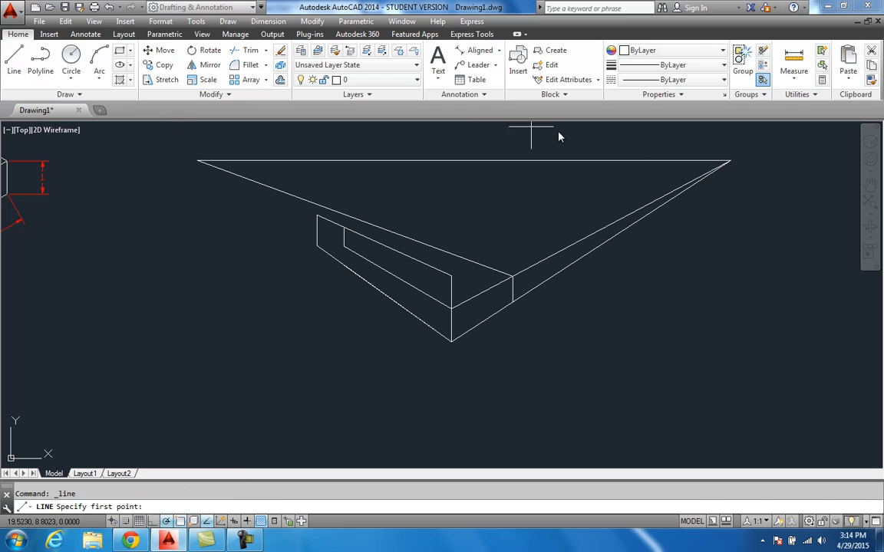
left_click(730, 162)
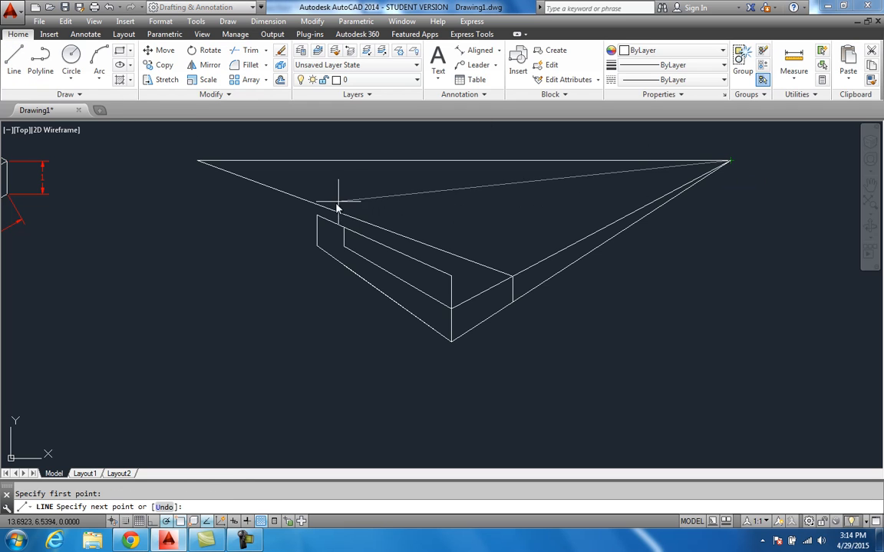
key("Return")
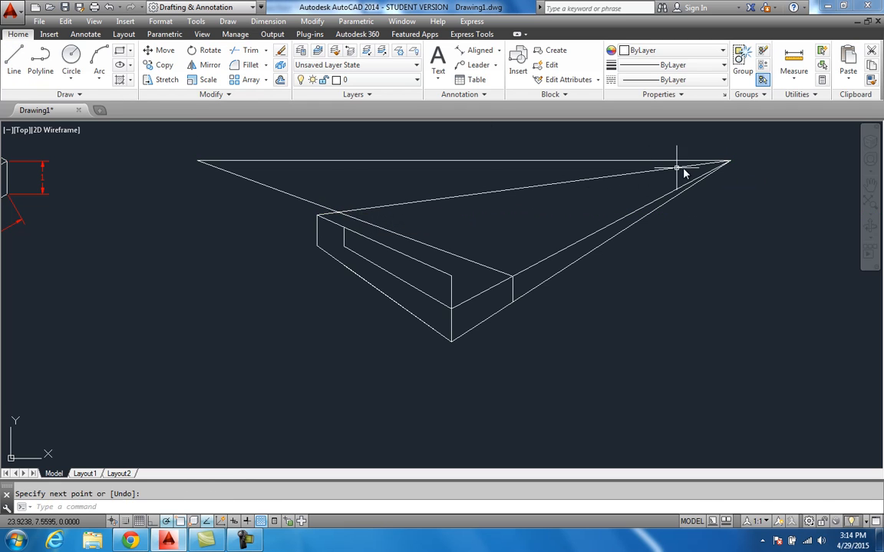
key("Return")
left_click(729, 164)
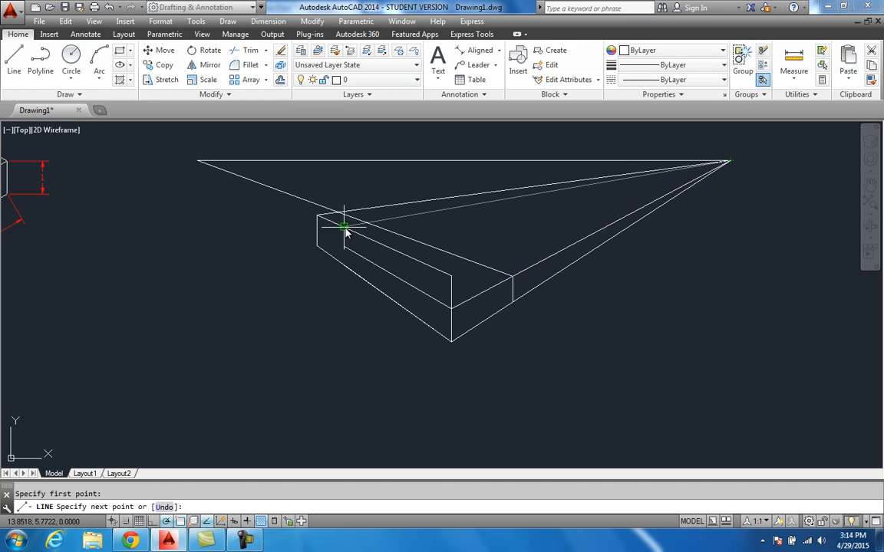
left_click(344, 229)
key("Return")
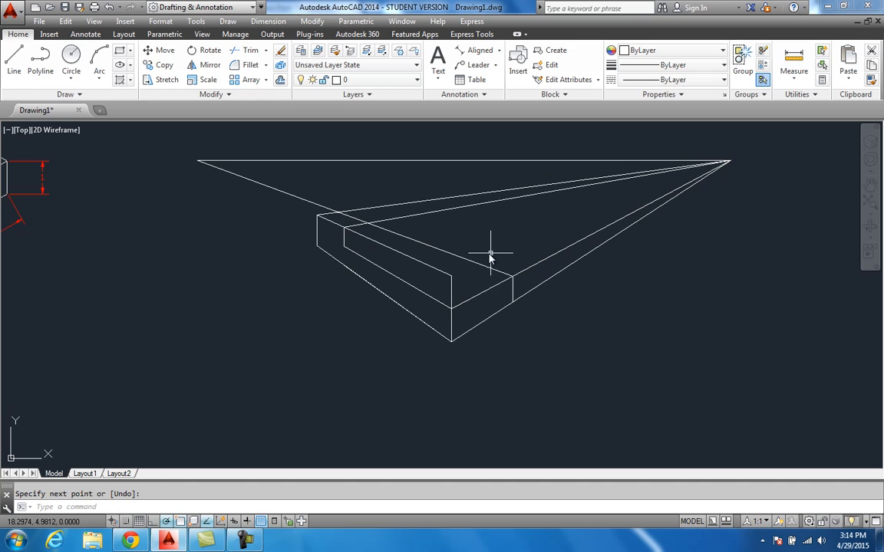
left_click(14, 60)
left_click(735, 163)
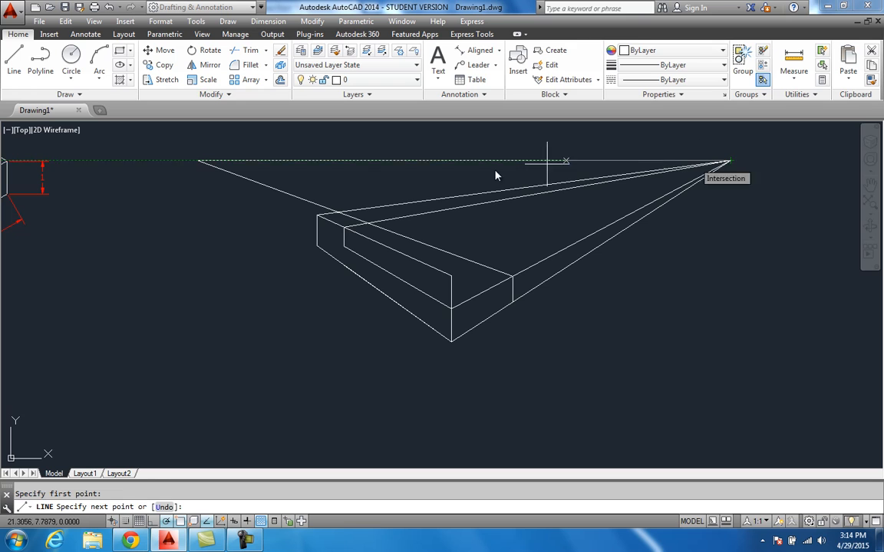
left_click(344, 246)
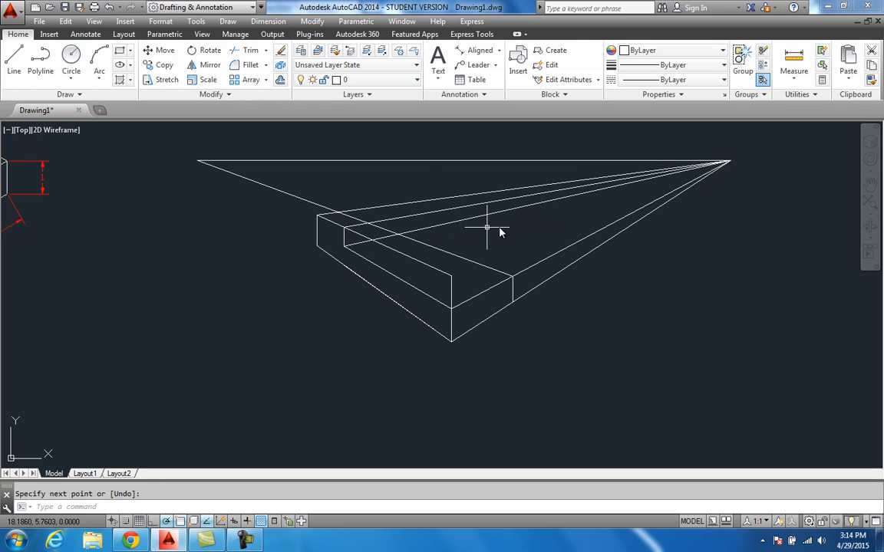
left_click(13, 60)
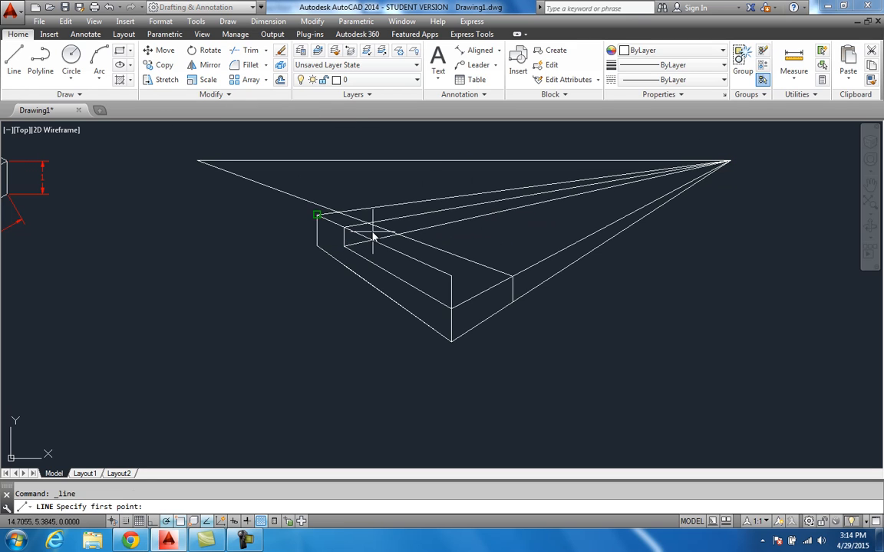
scroll(376, 244, "up", 2)
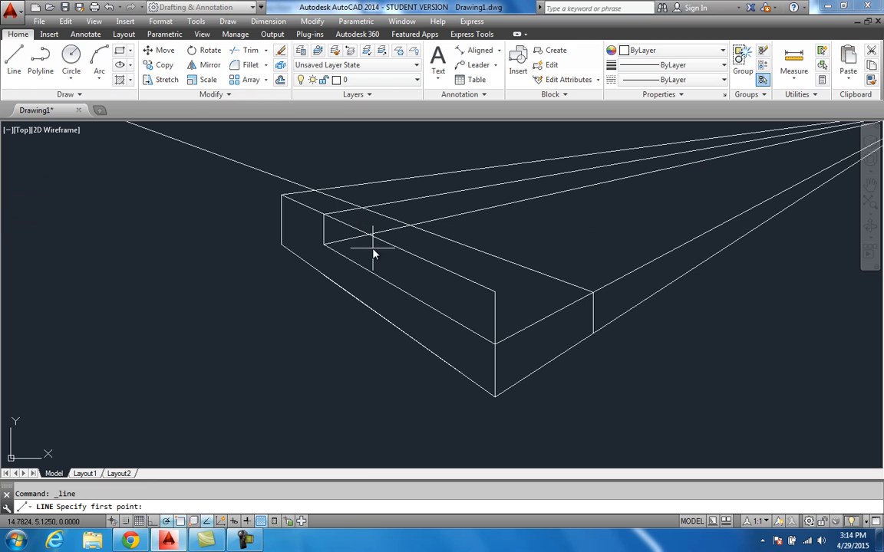
key("Escape")
Step: Shorten the left face's top edge so it ends at the inner vertical's upper end
left_click(453, 273)
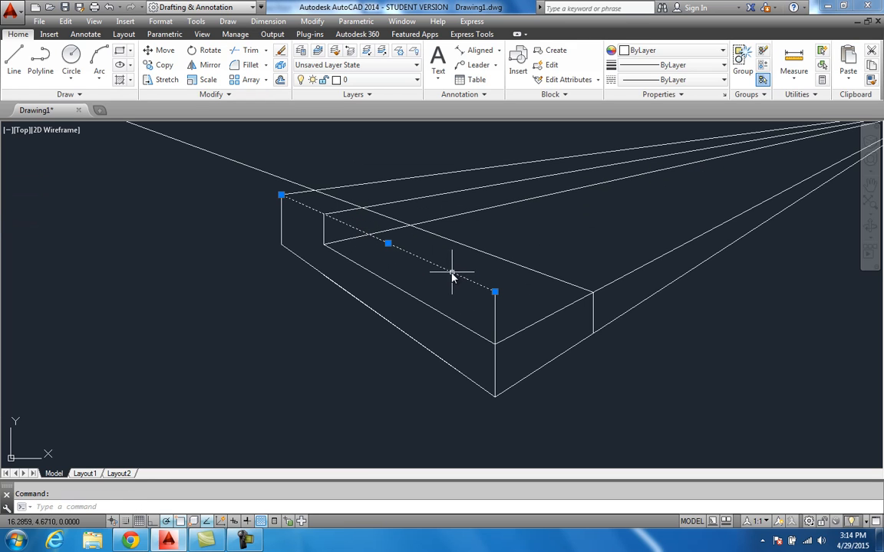
left_click(495, 291)
left_click(324, 214)
key("Escape")
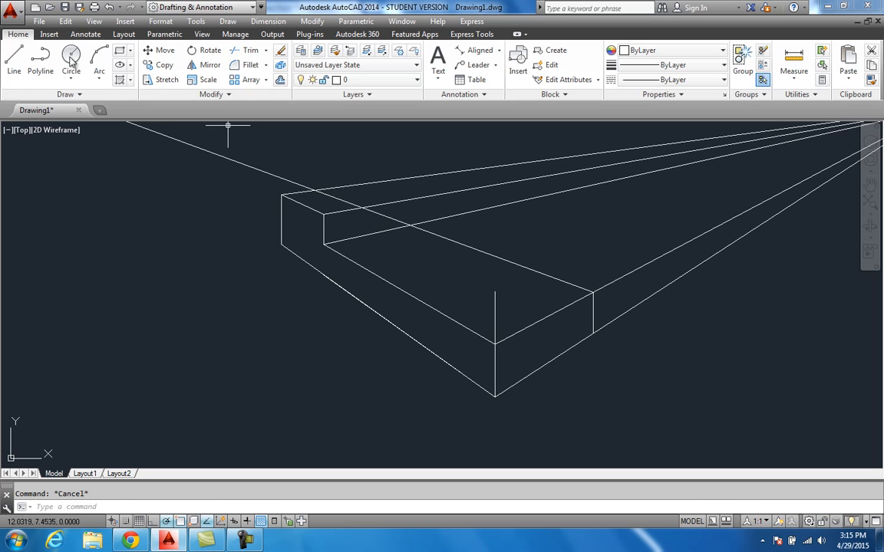
Step: Draw a construction line from the short right vertical's lower end to the left vanishing point
left_click(14, 56)
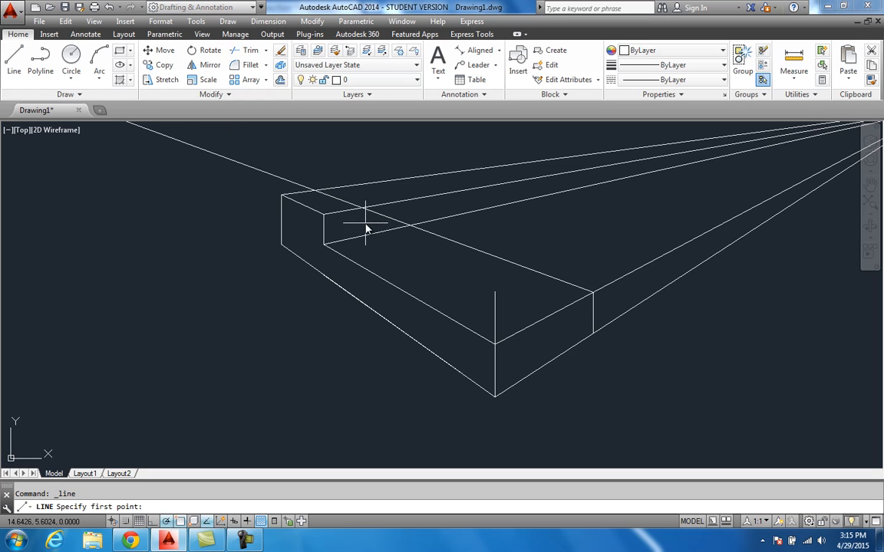
key("Escape")
left_click(14, 55)
left_click(592, 338)
scroll(399, 253, "down", 4)
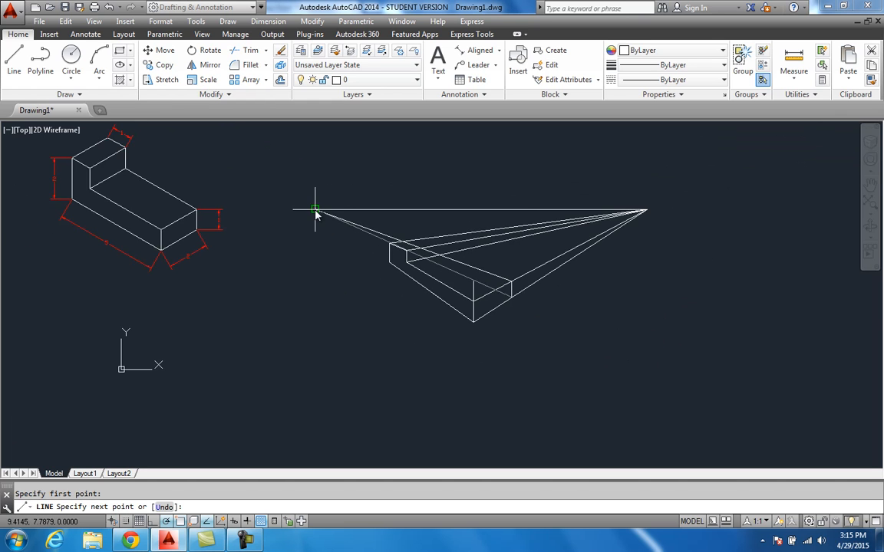
key("Escape")
Step: Try a slanted line between the intersections on the two inner receding lines, and erase it
scroll(397, 286, "up", 6)
middle_click_drag(422, 273, 429, 297)
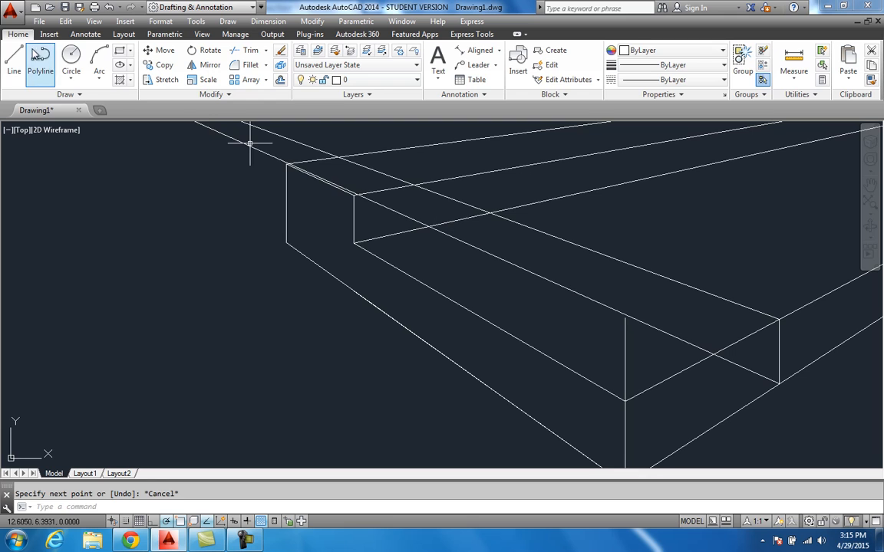
key("space")
left_click(414, 186)
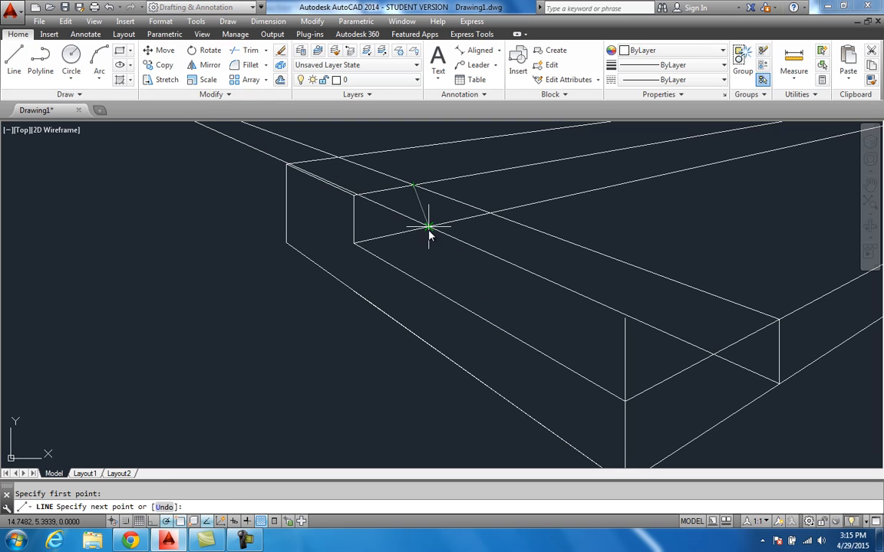
left_click(427, 227)
key("Escape")
left_click(423, 217)
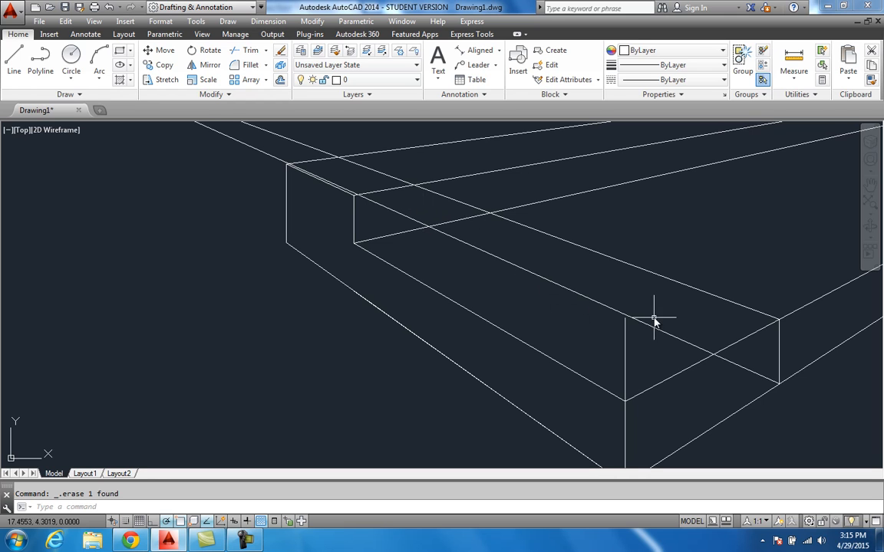
Step: Try to draw a vertical line from the upper inner receding line's intersection down to the lower inner receding line
scroll(443, 251, "down", 2)
scroll(448, 257, "up", 2)
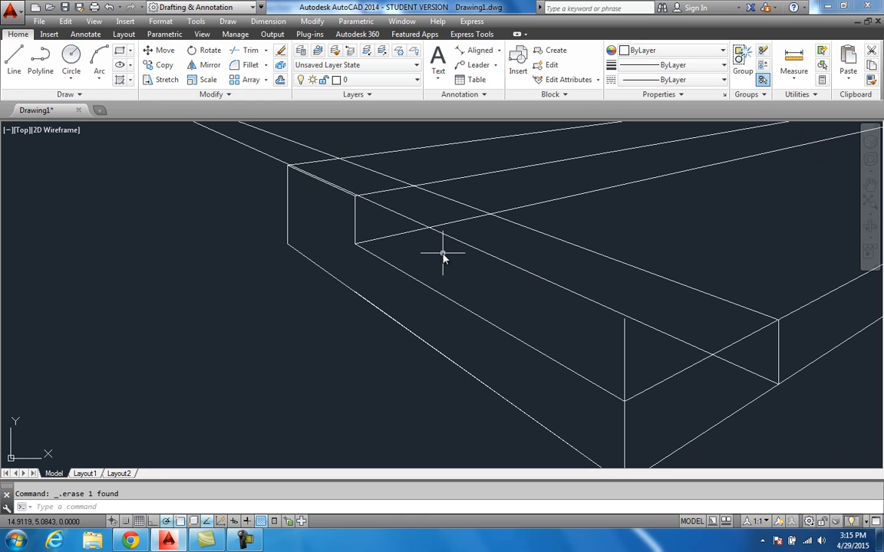
left_click(12, 58)
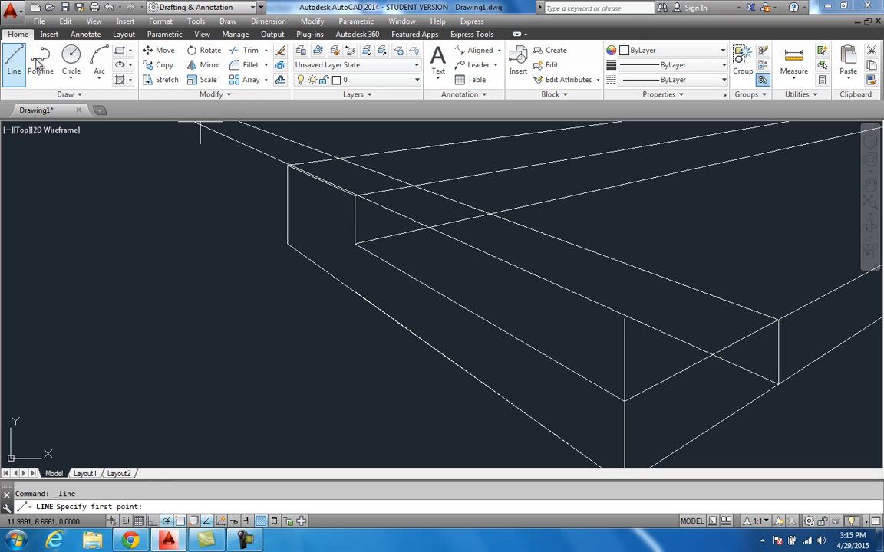
left_click(414, 188)
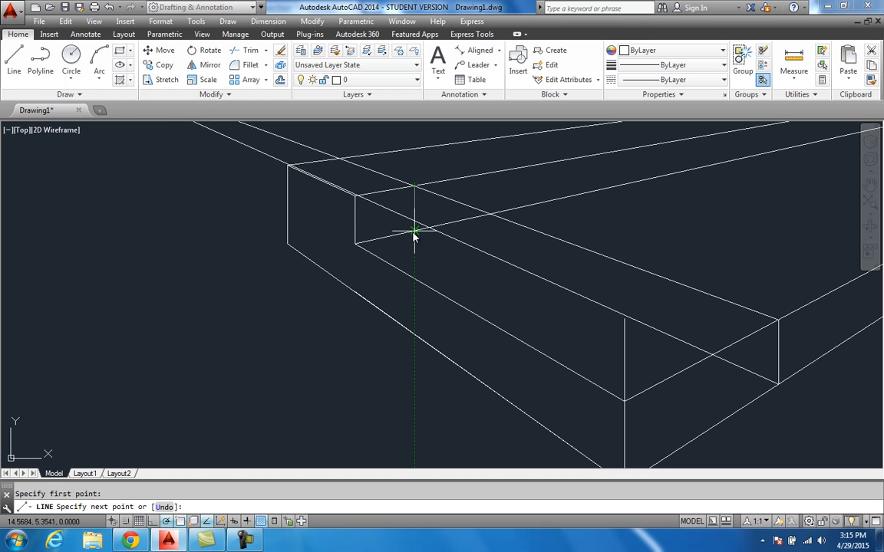
key("Escape")
Step: Erase the construction line running from the short right vertical's lower end to the left vanishing point
middle_click_drag(481, 265, 458, 249)
left_click(458, 244)
scroll(461, 245, "down", 2)
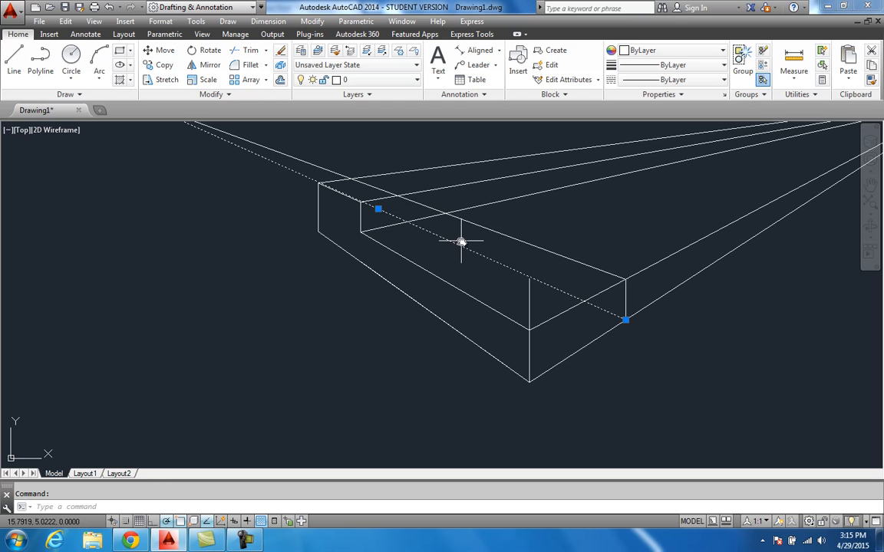
middle_click_drag(421, 240, 422, 248)
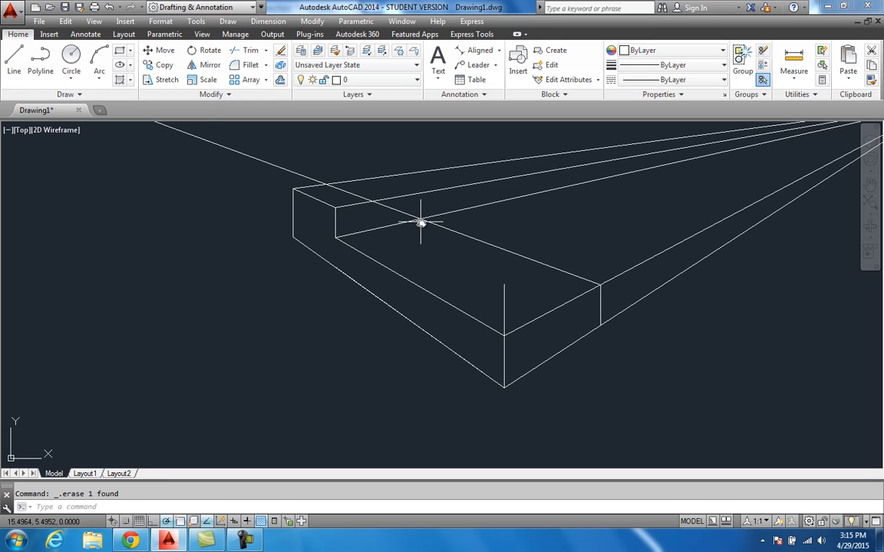
Step: Draw a vertical line from the lower inner receding line's intersection with the rear edge line up to the upper inner receding line
left_click(13, 57)
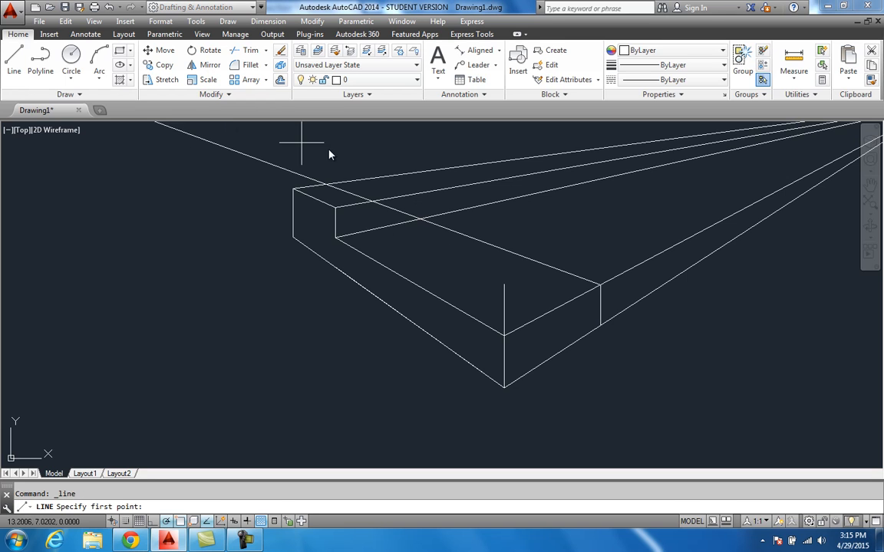
left_click(420, 222)
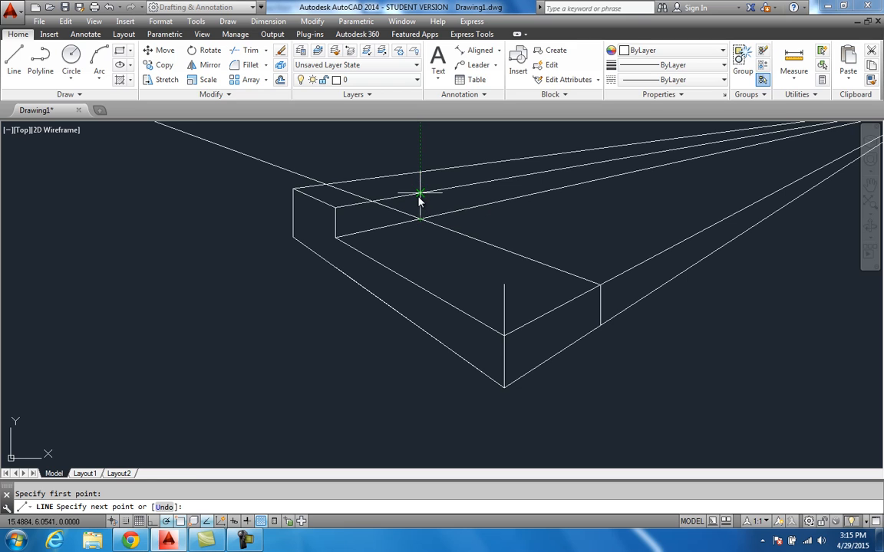
left_click(419, 192)
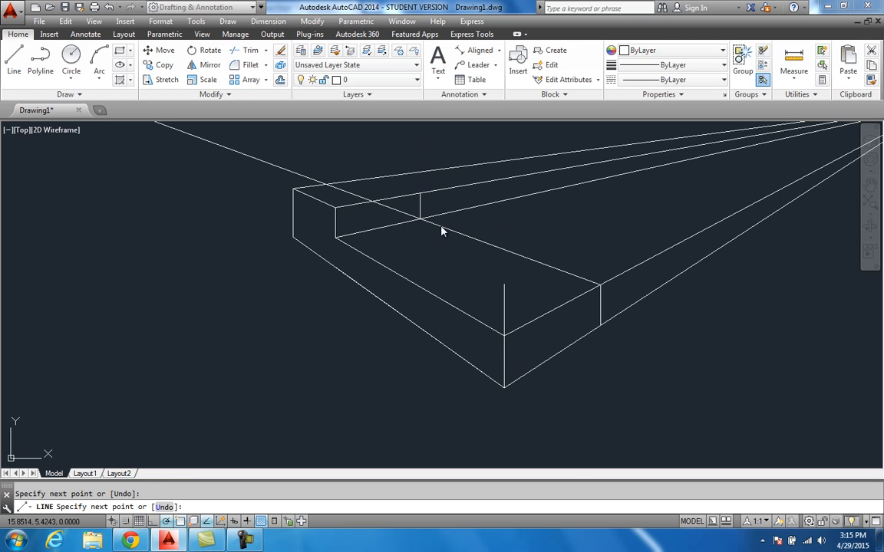
key("Escape")
Step: Draw a line from the left vanishing point to the upper end of the raised part's rear vertical
scroll(440, 231, "down", 2)
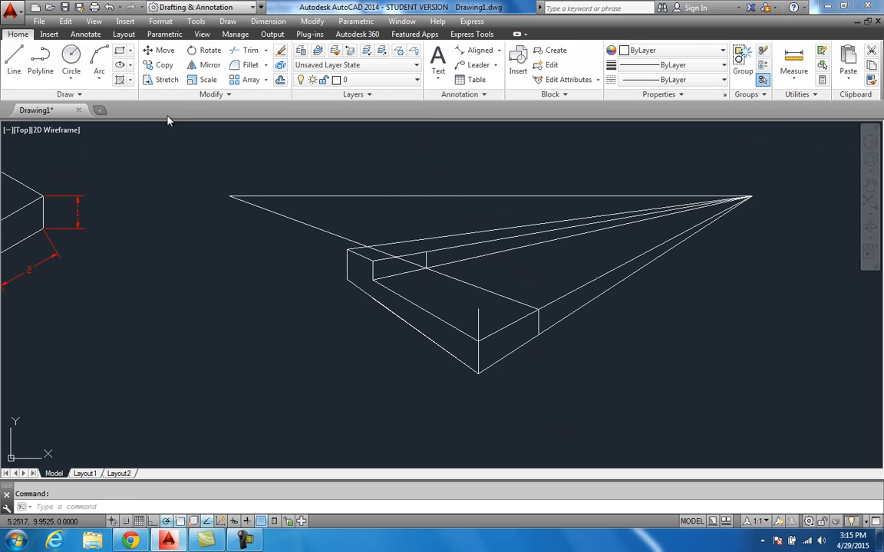
left_click(14, 62)
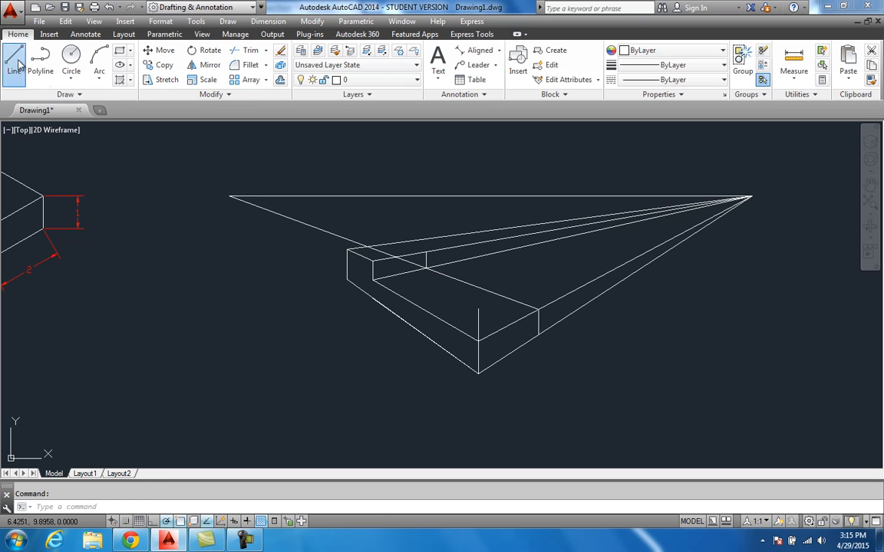
left_click(239, 198)
left_click(426, 252)
key("Escape")
Step: Shorten the lower surface's rear edge to the rear vertical's lower end, and erase the full-height vertical at the front corner
middle_click_drag(430, 261, 362, 236)
left_click(318, 228)
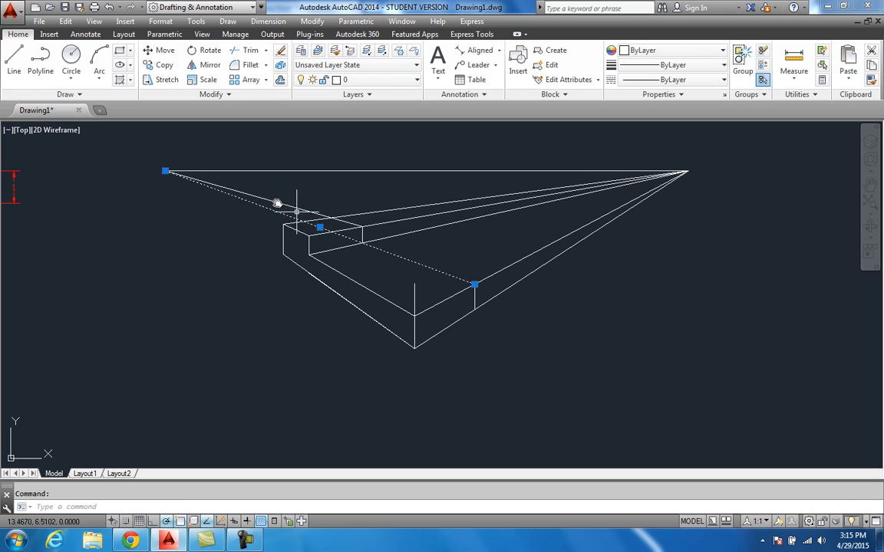
left_click(166, 171)
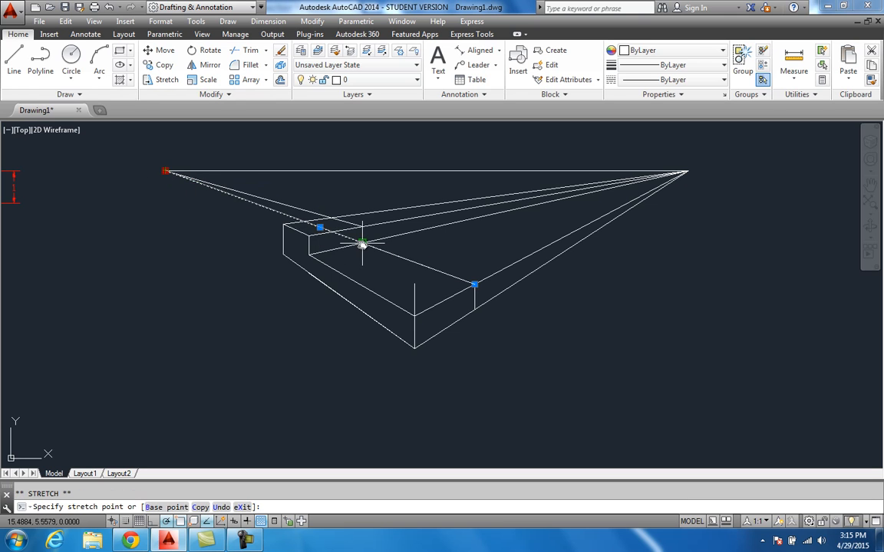
key("Escape")
middle_click_drag(394, 251, 355, 236)
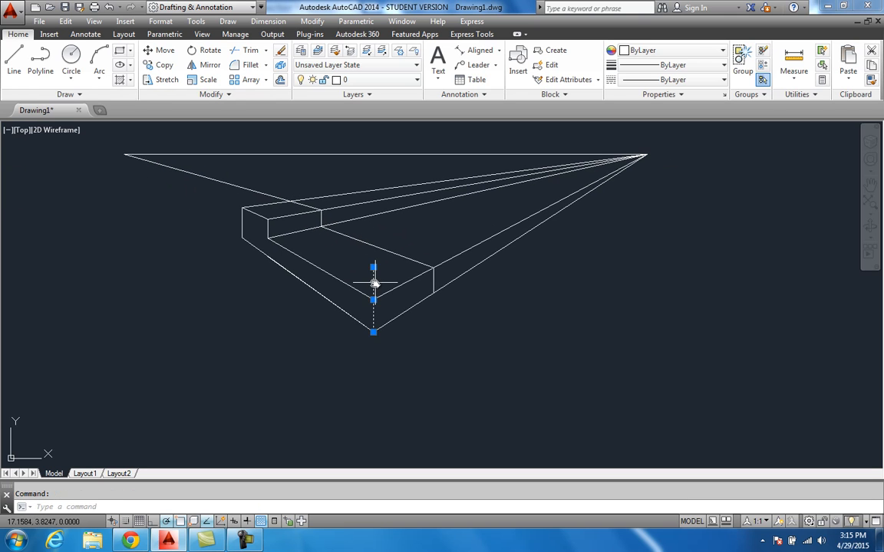
key("Delete")
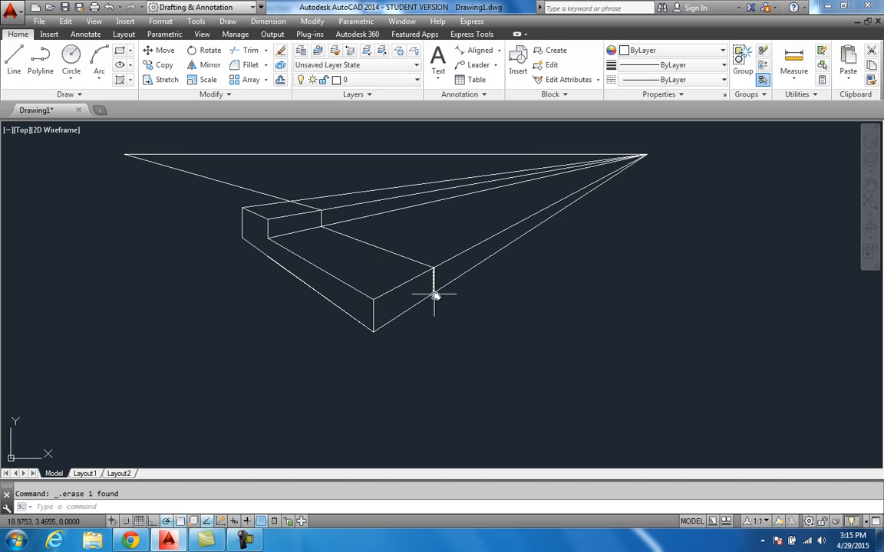
Step: Trim the receding lines extending beyond the block toward both vanishing points, keeping the horizon line
middle_click_drag(434, 295, 417, 314)
left_click(247, 50)
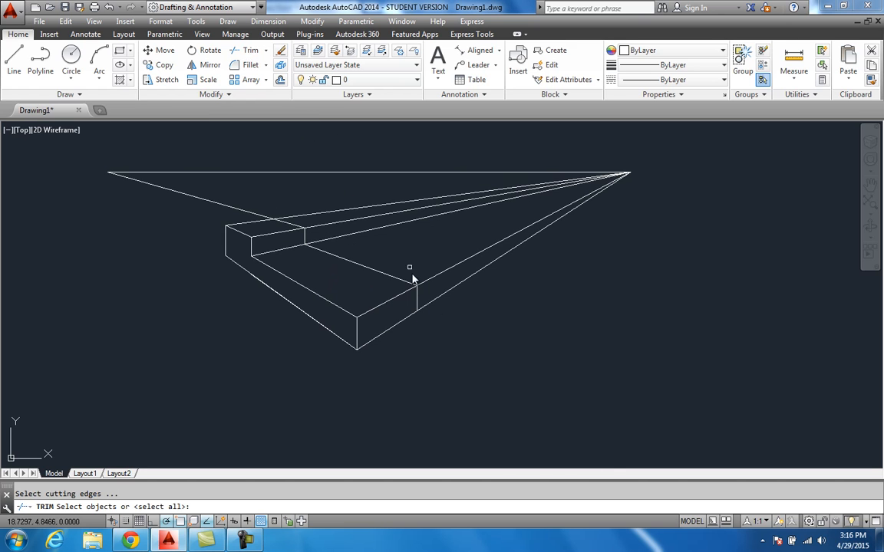
left_click(234, 191)
key("Return")
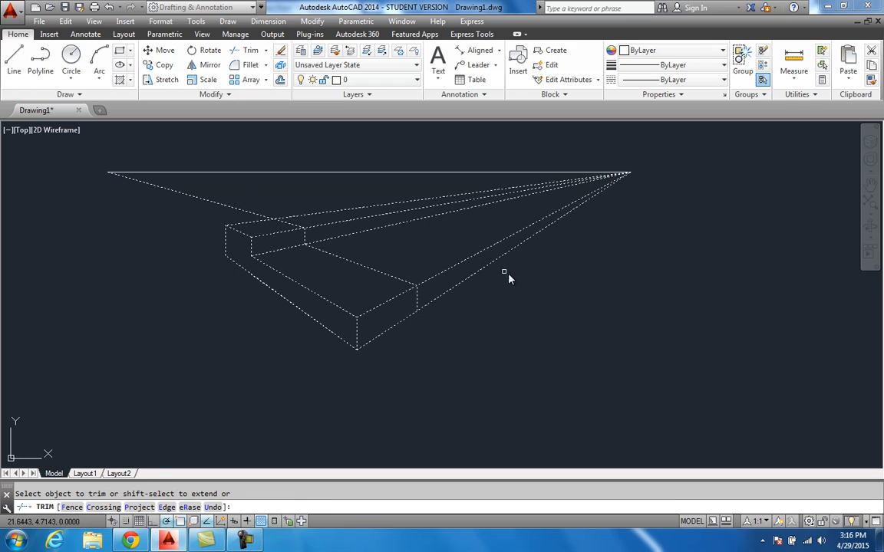
left_click(513, 280)
left_click(413, 201)
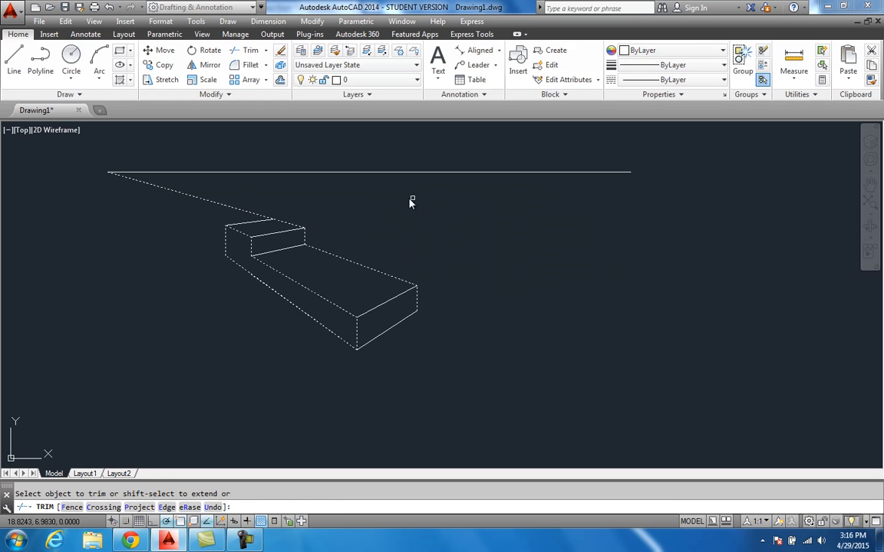
key("Escape")
mouse_move(479, 268)
middle_mouse_down()
mouse_move(509, 287)
mouse_move(547, 268)
mouse_move(572, 324)
middle_mouse_up()
scroll(581, 306, "up", 4)
scroll(599, 294, "down", 4)
mouse_move(599, 294)
middle_mouse_down()
mouse_move(730, 292)
mouse_move(770, 329)
mouse_move(799, 335)
mouse_move(589, 315)
middle_mouse_up()
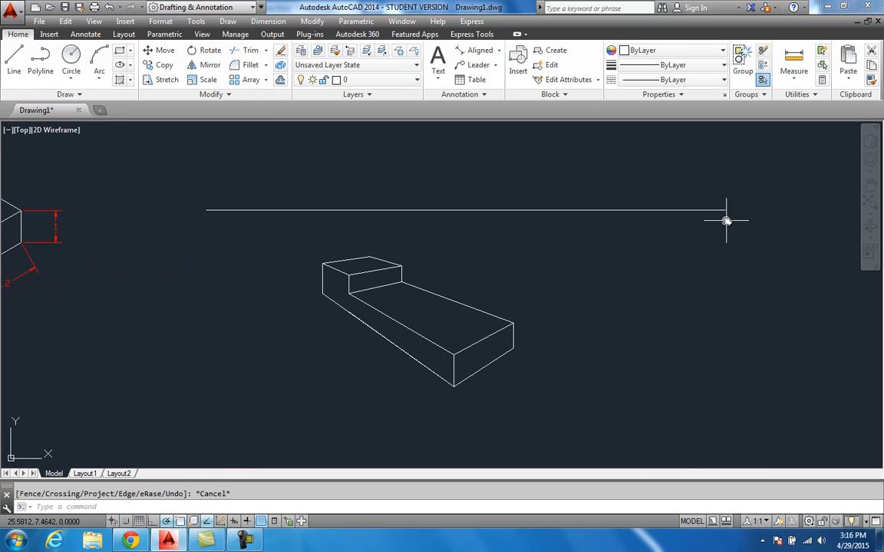